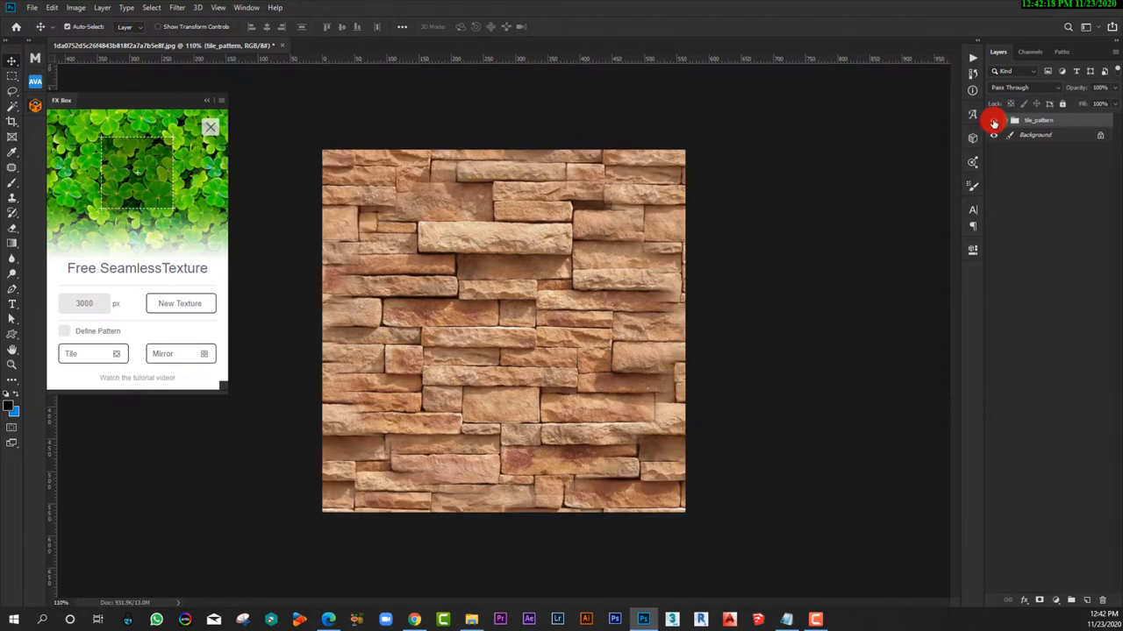
Step: Add a layer mask to the tile_pattern group
{"action": "scroll", "coordinate": [402, 134], "scroll_direction": "up", "scroll_amount": 8, "text": "alt"}
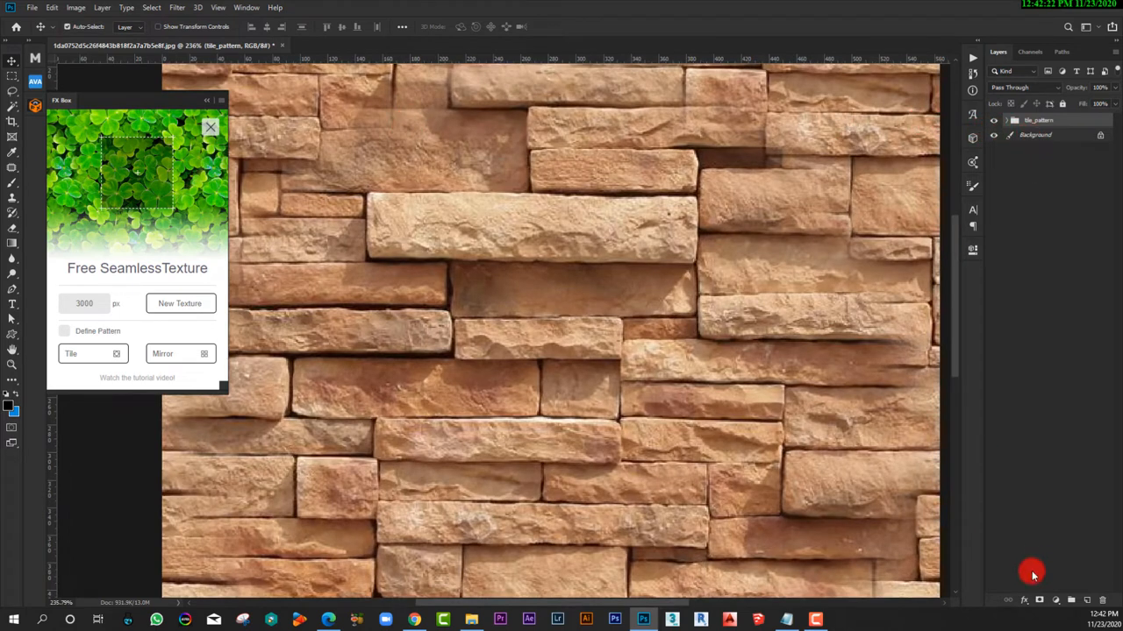
{"action": "left_click", "coordinate": [1055, 601]}
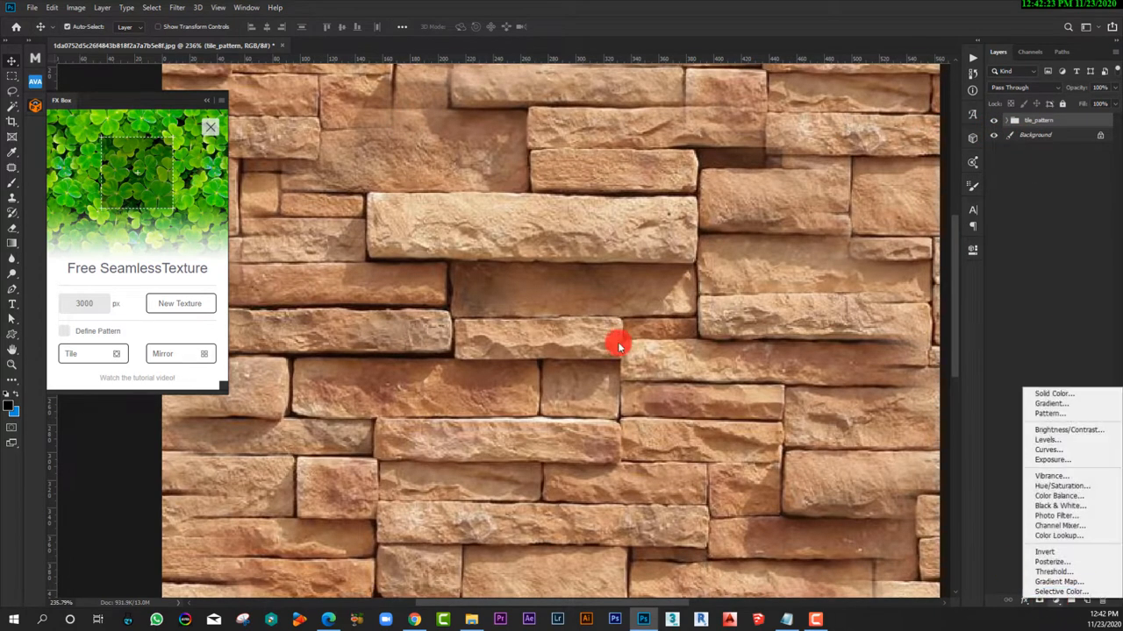
{"action": "left_click", "coordinate": [994, 314]}
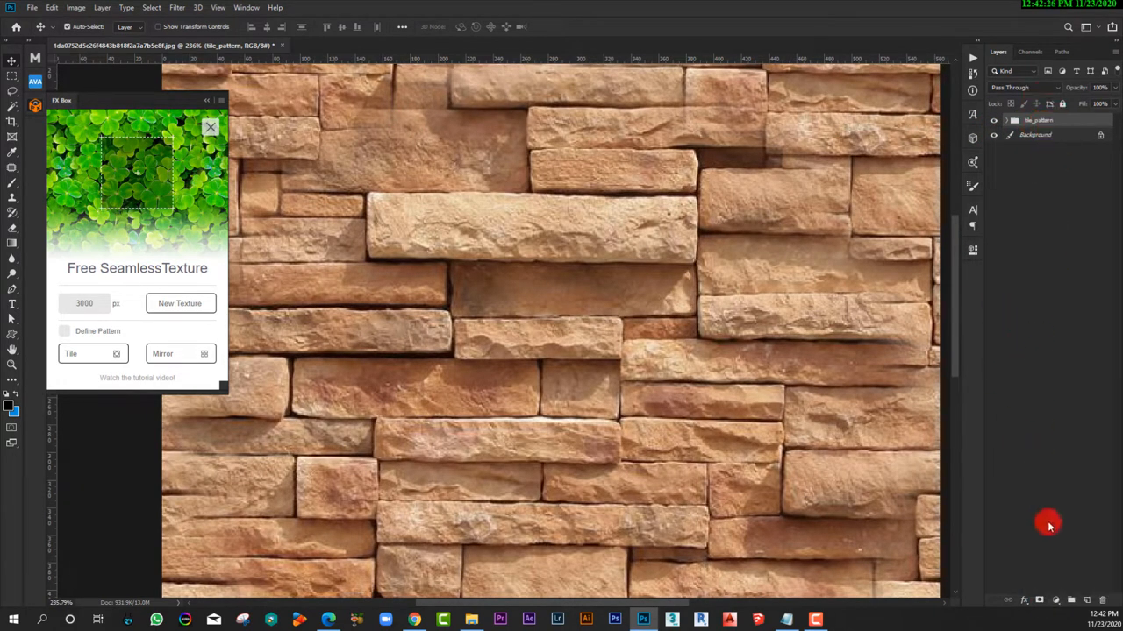
{"action": "left_click", "coordinate": [1038, 600]}
Step: Paint black with a small brush on the tile_pattern mask to clean the blended seam along the large upper-left stone
{"action": "scroll", "coordinate": [807, 409], "scroll_direction": "down", "scroll_amount": 4, "text": "alt"}
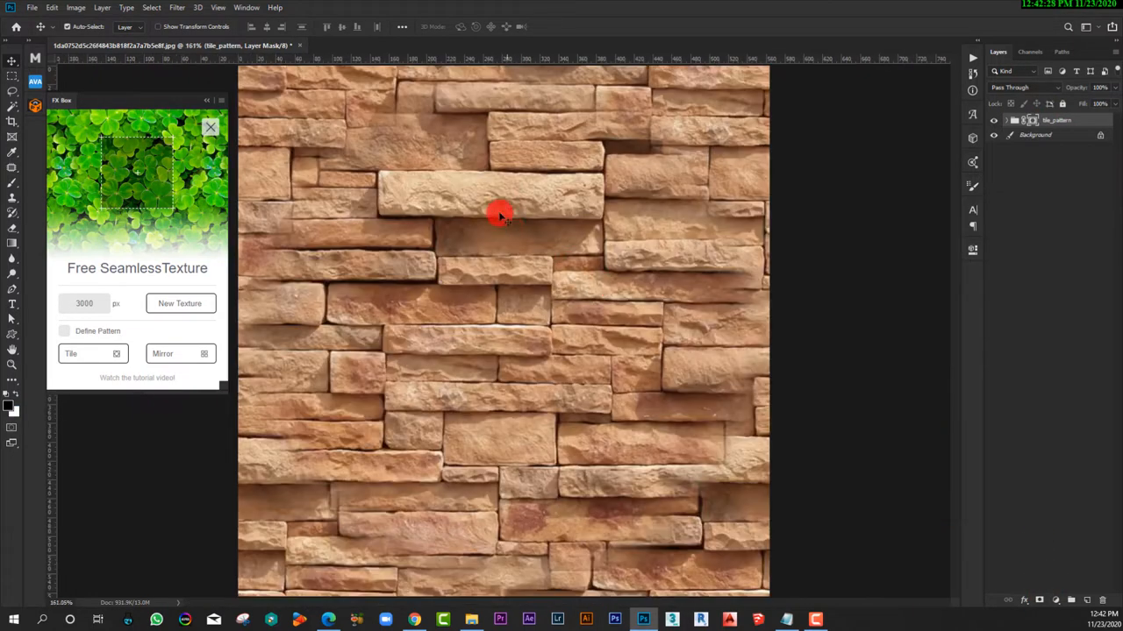
{"action": "scroll", "coordinate": [501, 213], "scroll_direction": "up", "scroll_amount": 6, "text": "alt"}
{"action": "left_click_drag", "start_coordinate": [515, 260], "coordinate": [526, 276]}
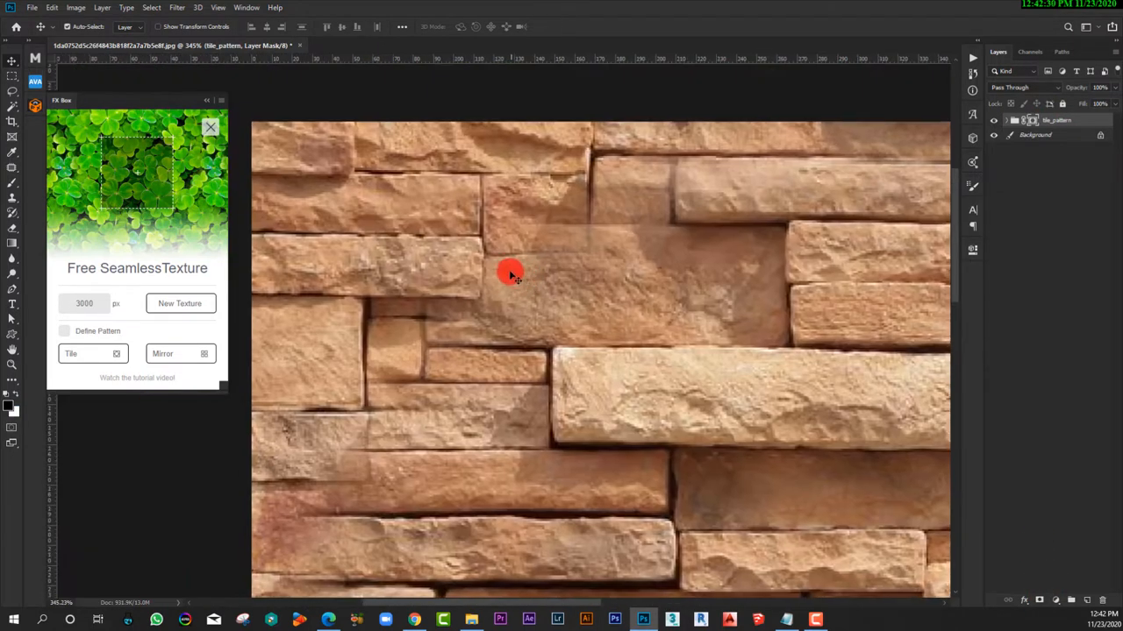
{"action": "key", "text": "b"}
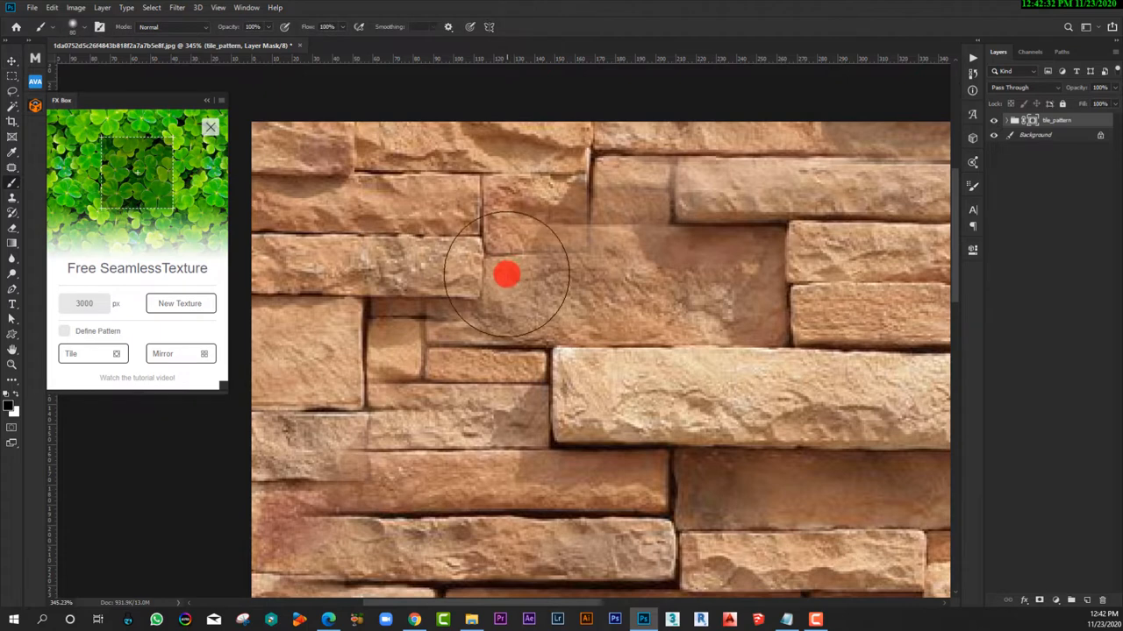
{"action": "key", "text": "bracketright"}
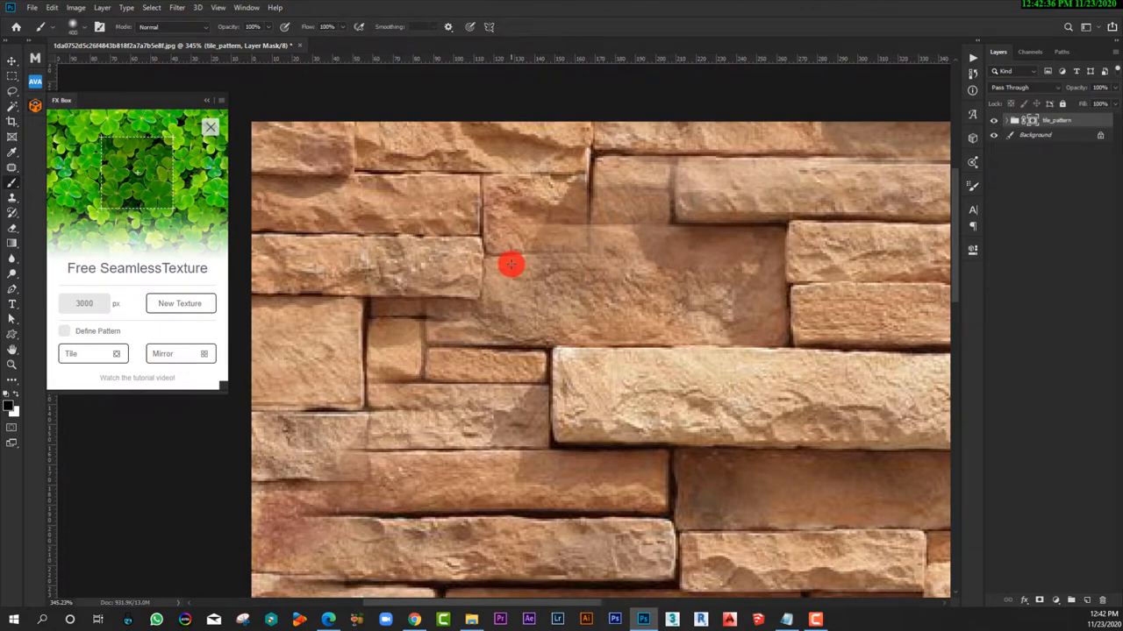
{"action": "scroll", "coordinate": [510, 264], "scroll_direction": "up", "scroll_amount": 3, "text": "alt"}
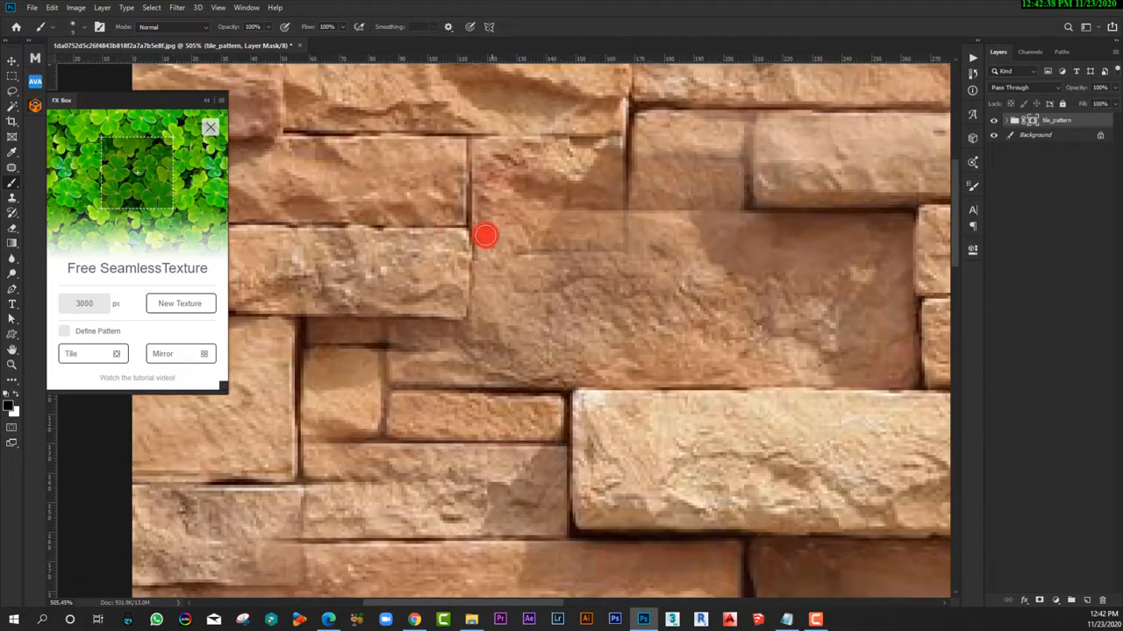
{"action": "left_click_drag", "start_coordinate": [486, 220], "coordinate": [636, 227]}
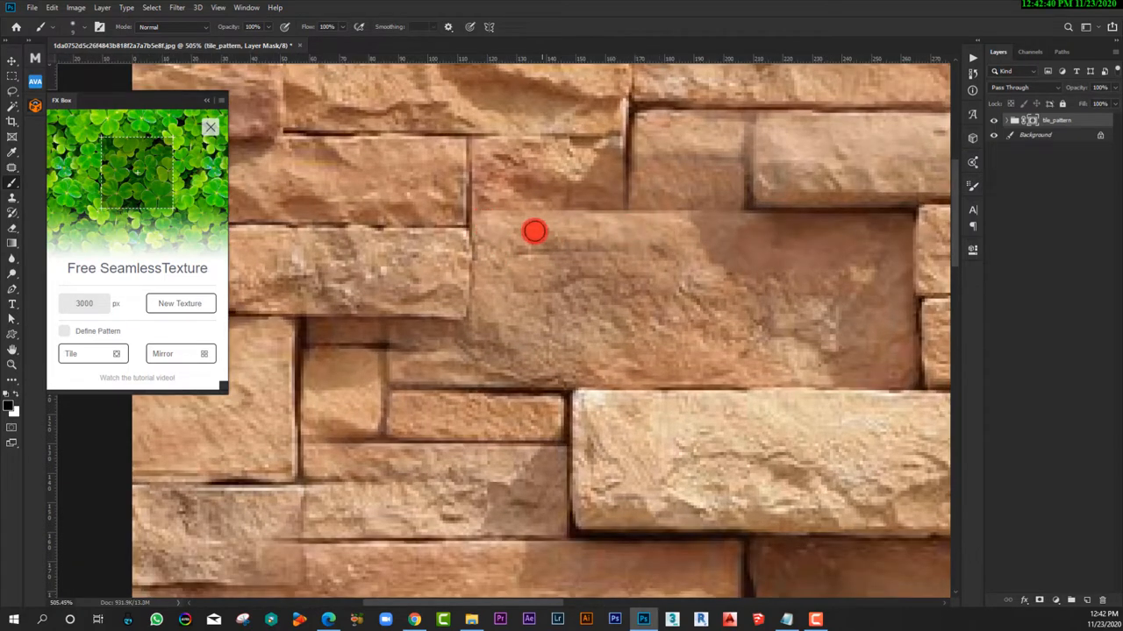
Step: Paint on the tile_pattern mask around the dark gap beside the long light stone in the upper right to remove the ghosted edges
{"action": "scroll", "coordinate": [339, 120], "scroll_direction": "down", "scroll_amount": 5, "text": "alt"}
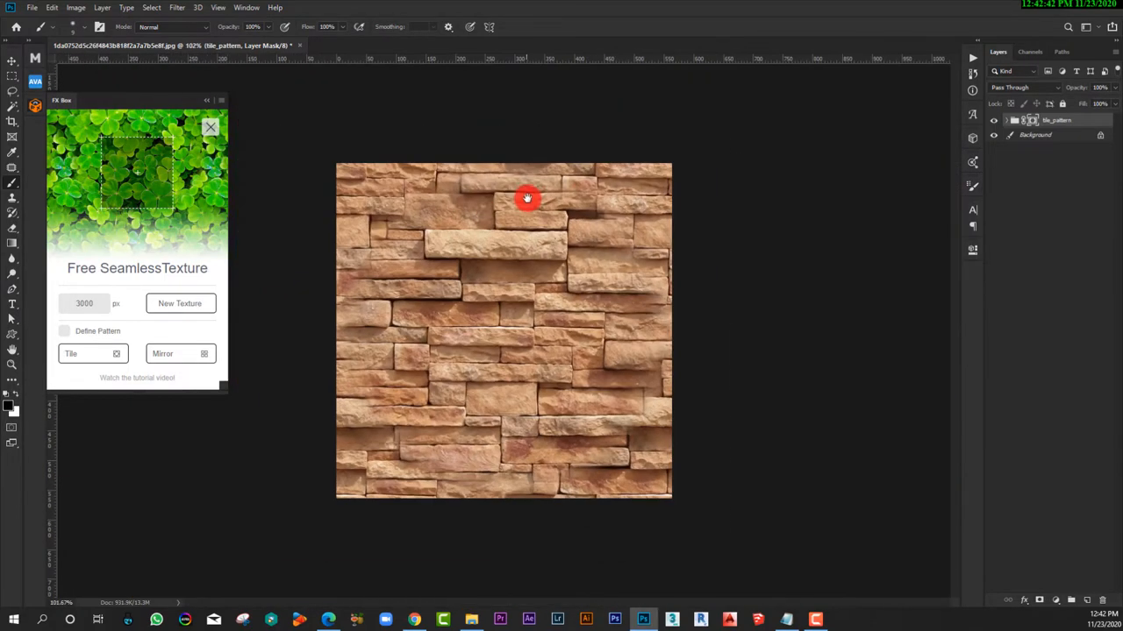
{"action": "scroll", "coordinate": [641, 172], "scroll_direction": "up", "scroll_amount": 4, "text": "alt"}
{"action": "scroll", "coordinate": [649, 161], "scroll_direction": "up", "scroll_amount": 5, "text": "alt"}
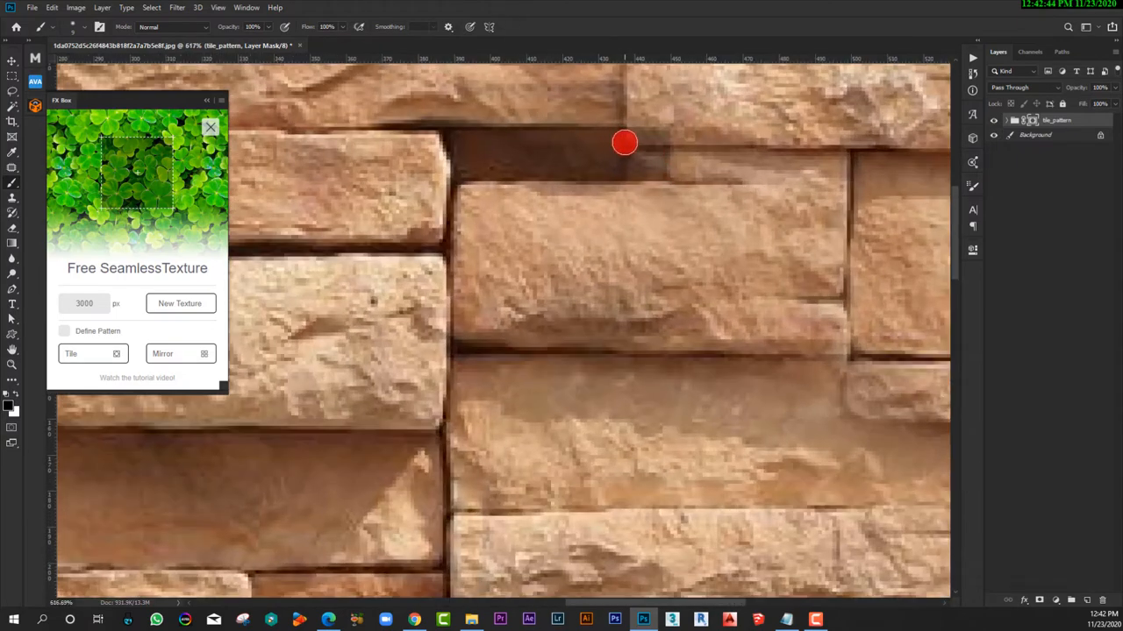
{"action": "scroll", "coordinate": [622, 165], "scroll_direction": "down", "scroll_amount": 6, "text": "alt"}
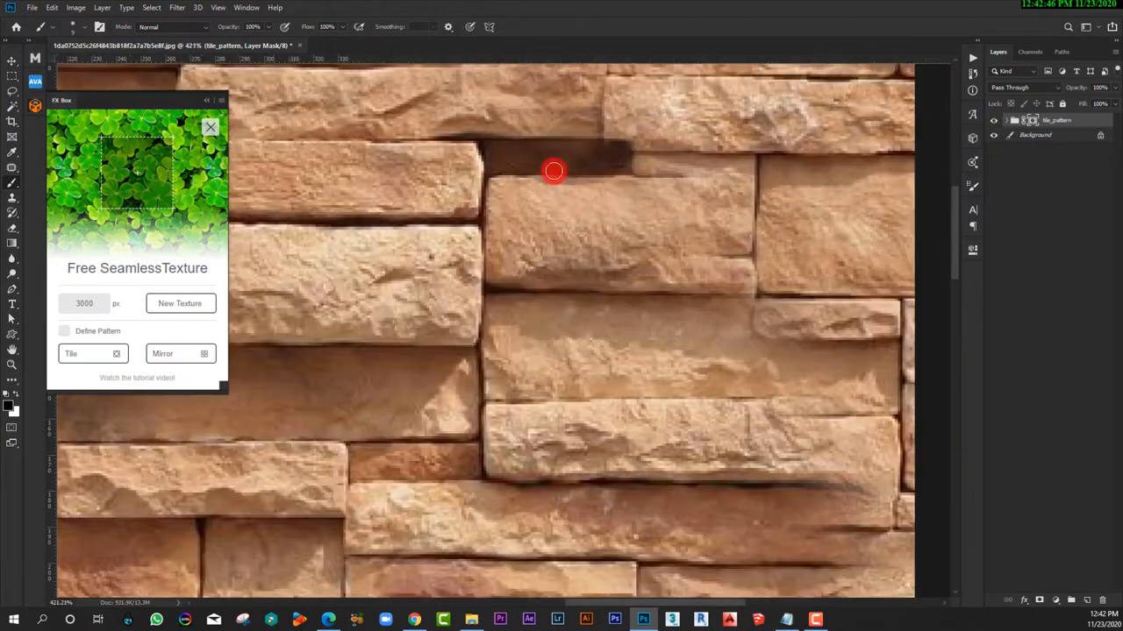
{"action": "scroll", "coordinate": [630, 176], "scroll_direction": "up", "scroll_amount": 8, "text": "alt"}
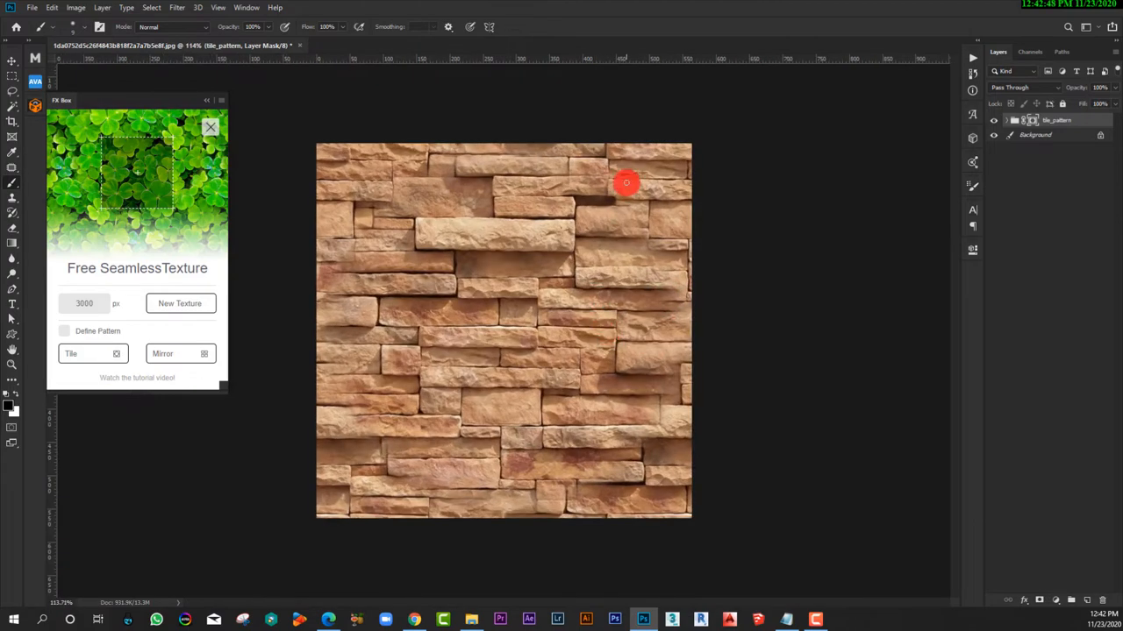
{"action": "scroll", "coordinate": [635, 166], "scroll_direction": "up", "scroll_amount": 2, "text": "alt"}
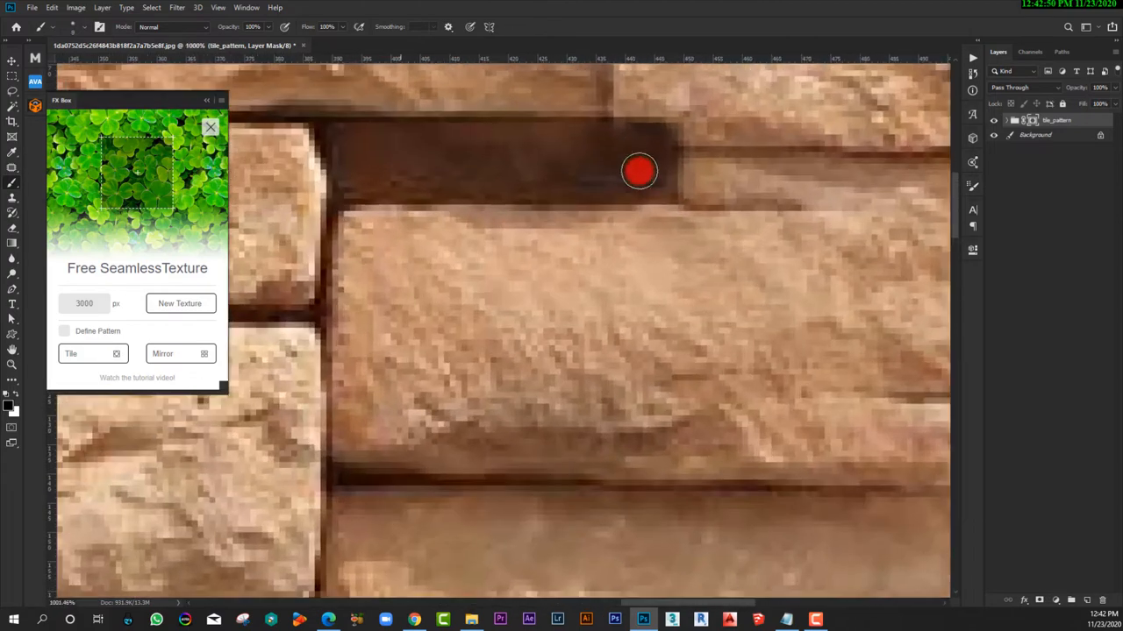
{"action": "scroll", "coordinate": [661, 143], "scroll_direction": "down", "scroll_amount": 8, "text": "alt"}
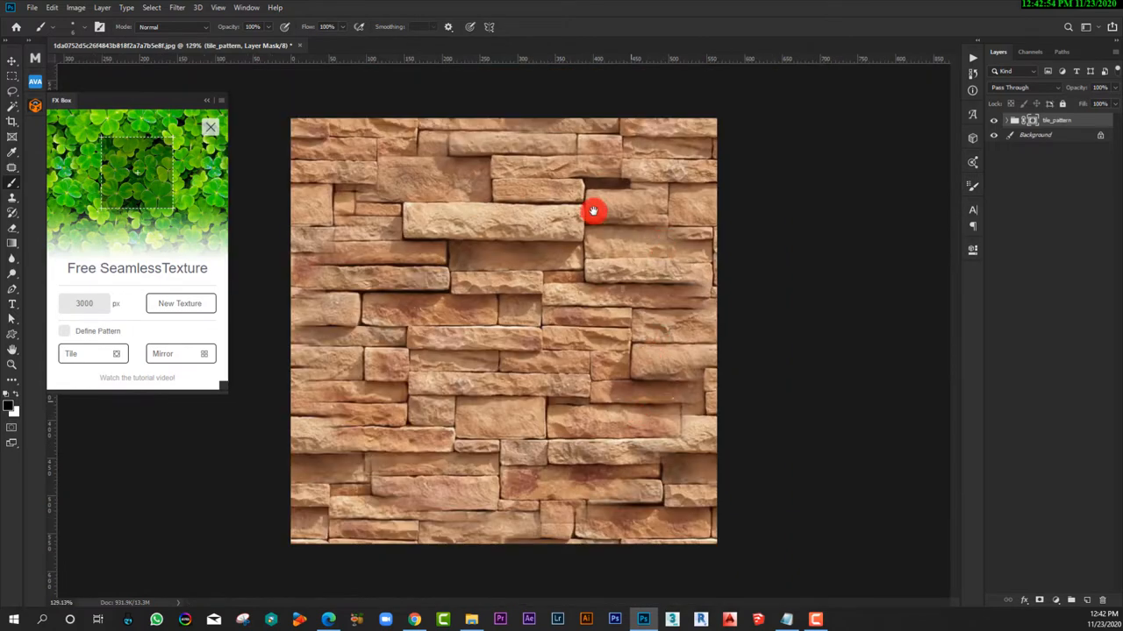
Step: Paint on the mask over the reddish stones near the texture's lower-right corner to blend their overlapping edges
{"action": "scroll", "coordinate": [593, 210], "scroll_direction": "up", "scroll_amount": 3, "text": "alt"}
{"action": "left_click_drag", "start_coordinate": [646, 500], "coordinate": [677, 229]}
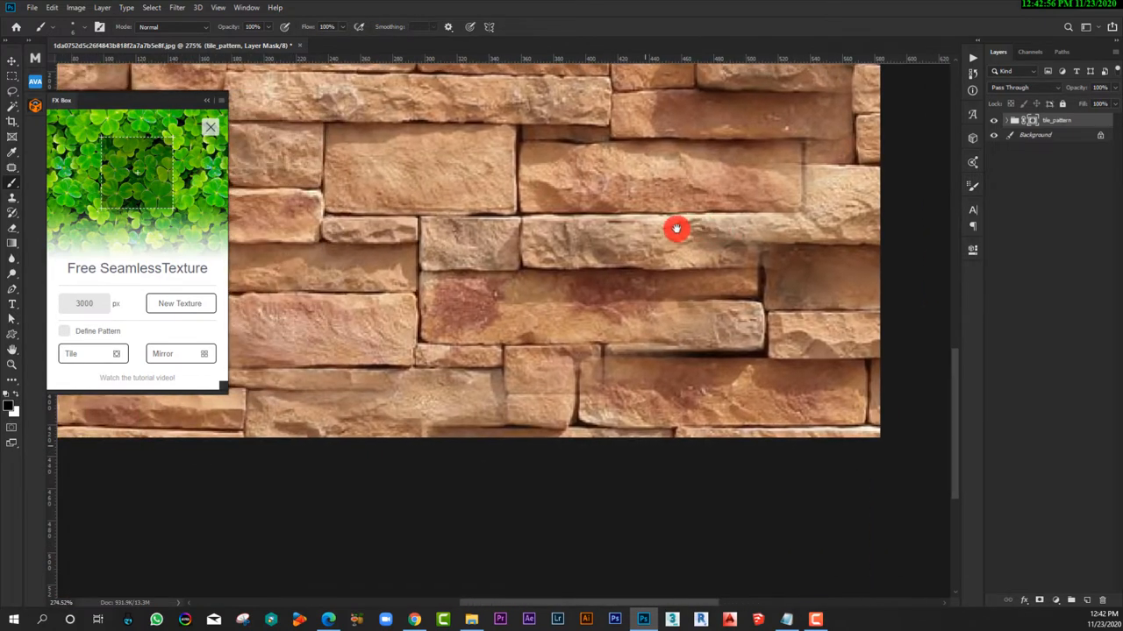
{"action": "scroll", "coordinate": [644, 298], "scroll_direction": "up", "scroll_amount": 1, "text": "alt"}
{"action": "mouse_move", "coordinate": [644, 298]}
{"action": "left_mouse_down"}
{"action": "mouse_move", "coordinate": [798, 281]}
{"action": "mouse_move", "coordinate": [824, 289]}
{"action": "left_mouse_up"}
{"action": "scroll", "coordinate": [653, 294], "scroll_direction": "up", "scroll_amount": 3, "text": "alt"}
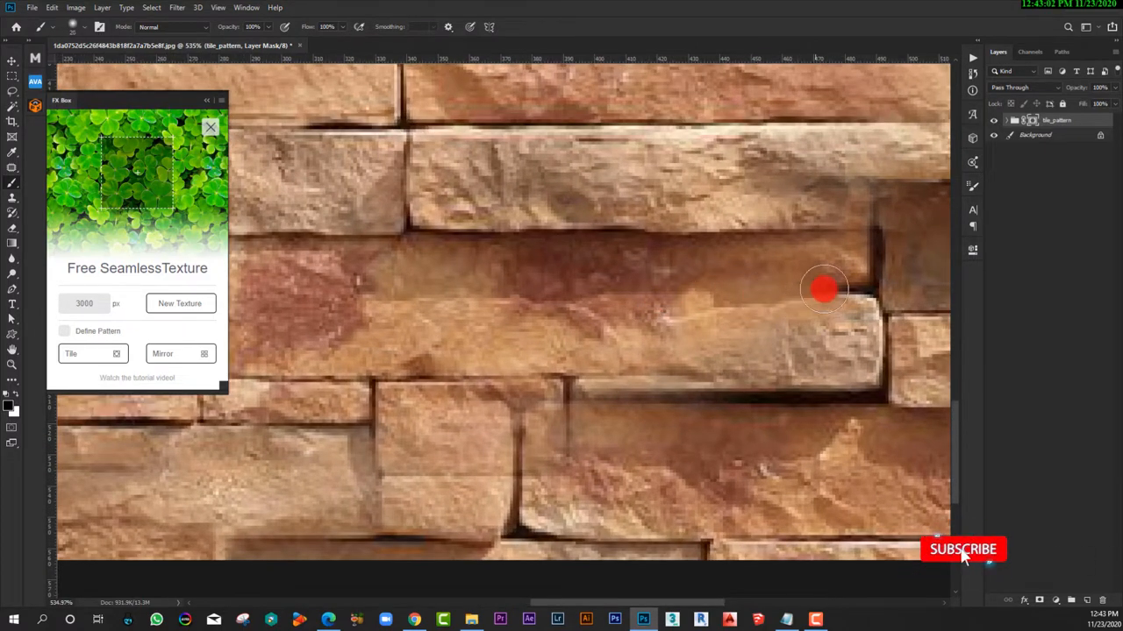
Step: Paint on the mask over the overlapping edges of the pinkish stone near the texture's lower-left corner to blend them
{"action": "key", "text": "ctrl+0"}
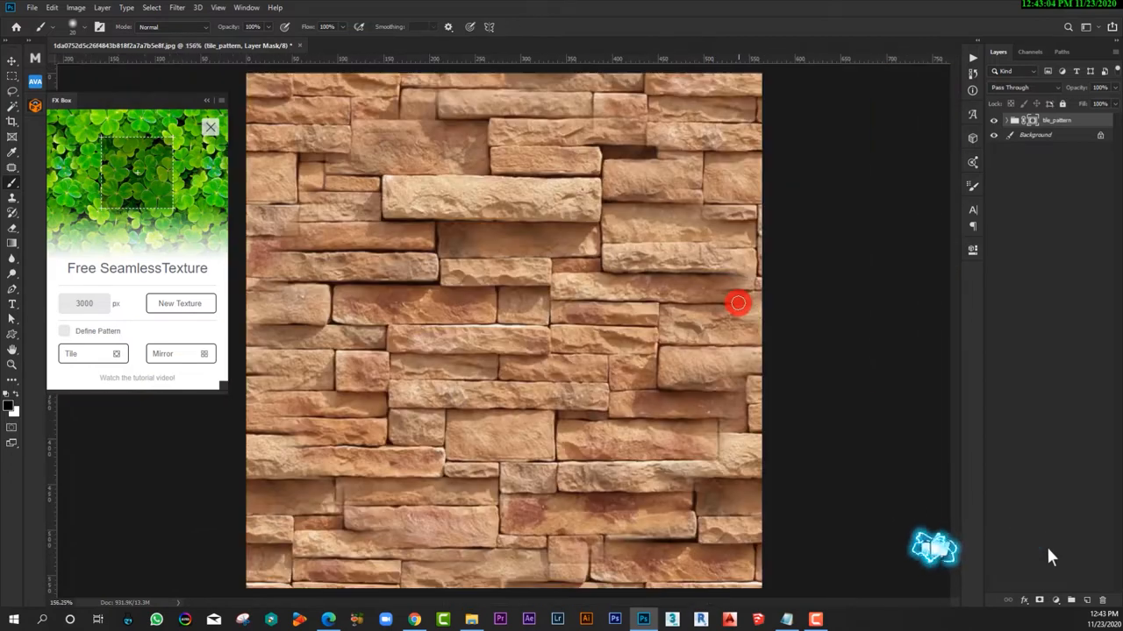
{"action": "scroll", "coordinate": [644, 318], "scroll_direction": "down", "scroll_amount": 3, "text": "alt"}
{"action": "scroll", "coordinate": [517, 368], "scroll_direction": "up", "scroll_amount": 2, "text": "alt"}
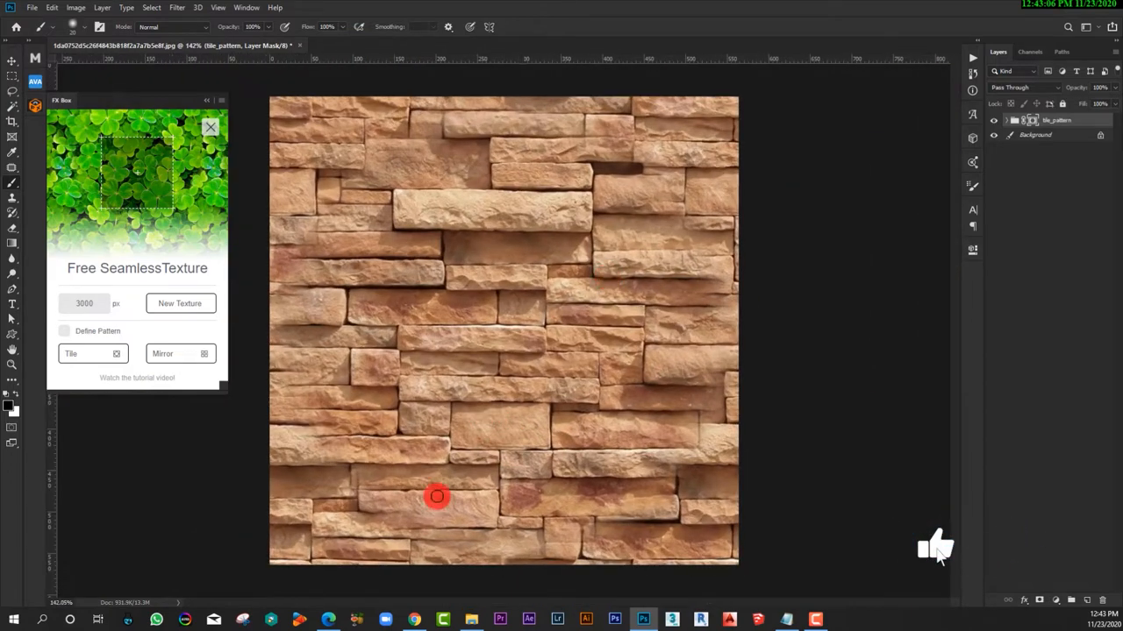
{"action": "scroll", "coordinate": [436, 496], "scroll_direction": "up", "scroll_amount": 5, "text": "alt"}
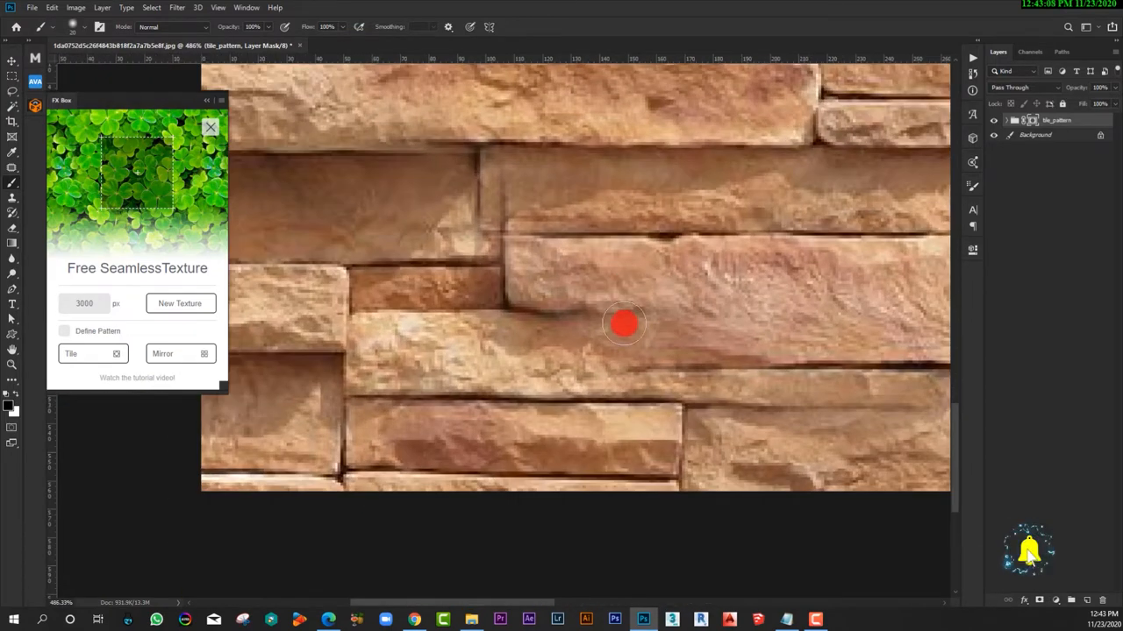
{"action": "scroll", "coordinate": [623, 323], "scroll_direction": "down", "scroll_amount": 2, "text": "alt"}
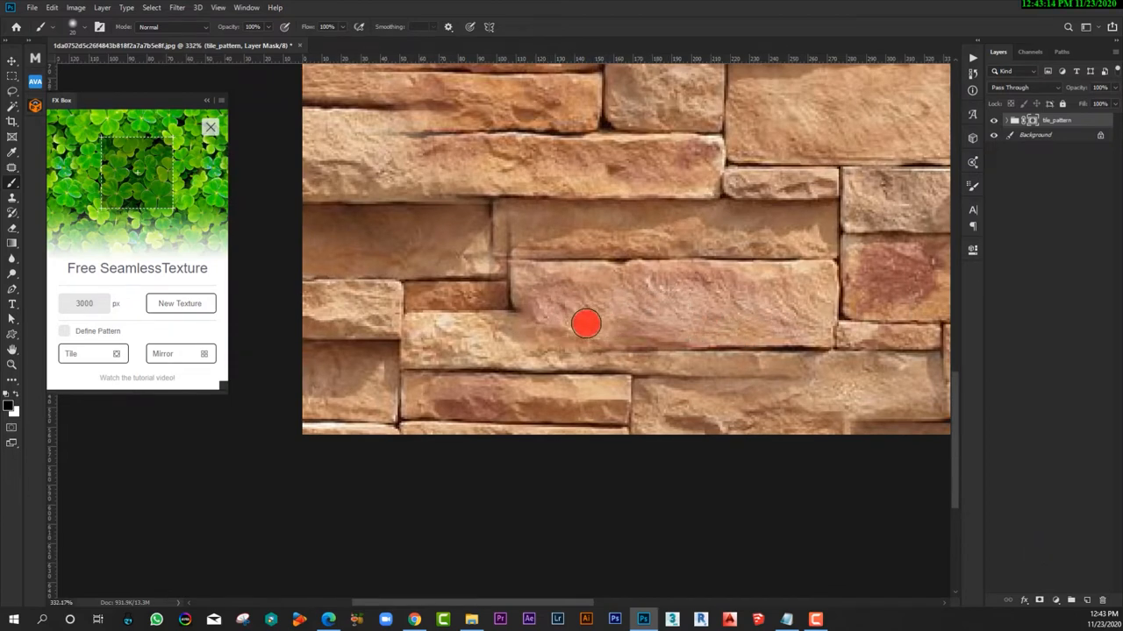
{"action": "scroll", "coordinate": [551, 321], "scroll_direction": "up", "scroll_amount": 1, "text": "alt"}
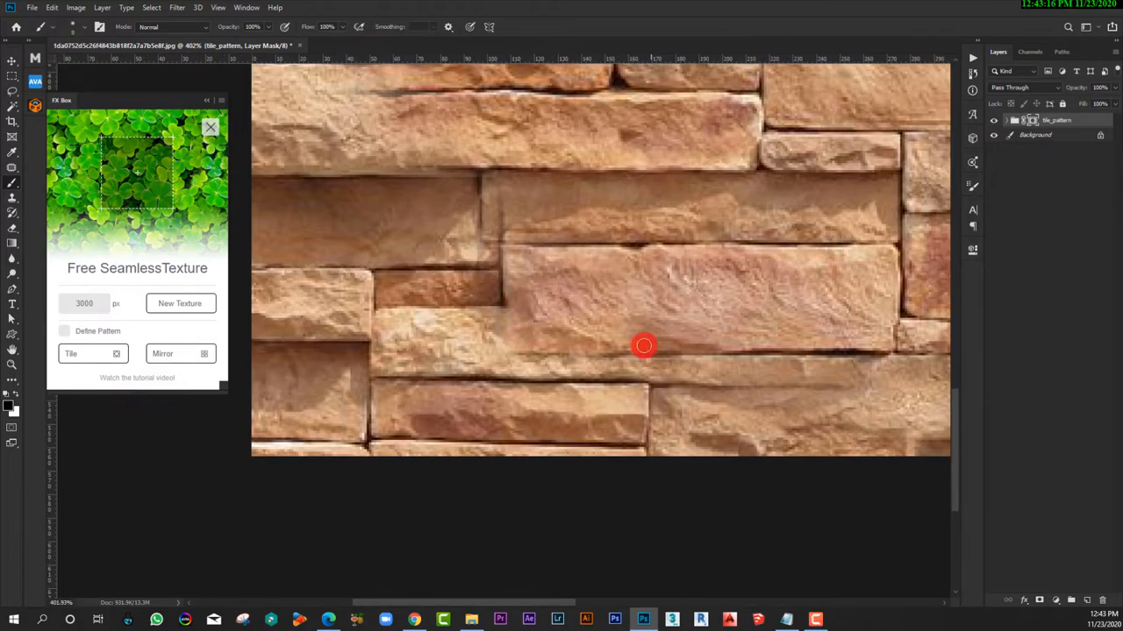
{"action": "scroll", "coordinate": [530, 322], "scroll_direction": "down", "scroll_amount": 7, "text": "alt"}
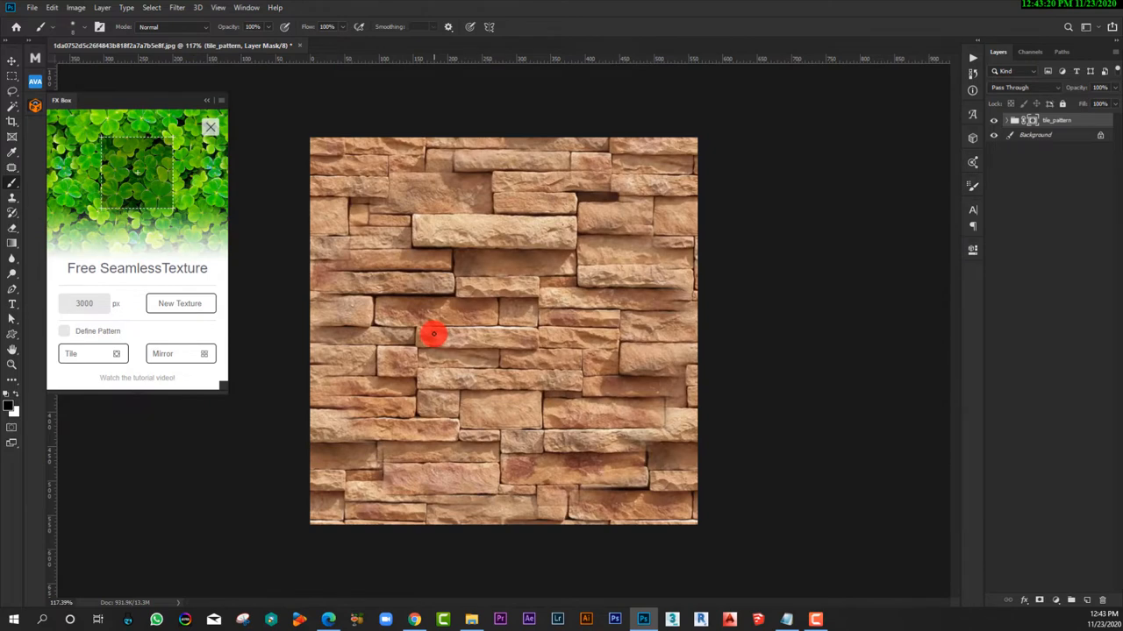
{"action": "scroll", "coordinate": [473, 324], "scroll_direction": "down", "scroll_amount": 1, "text": "alt"}
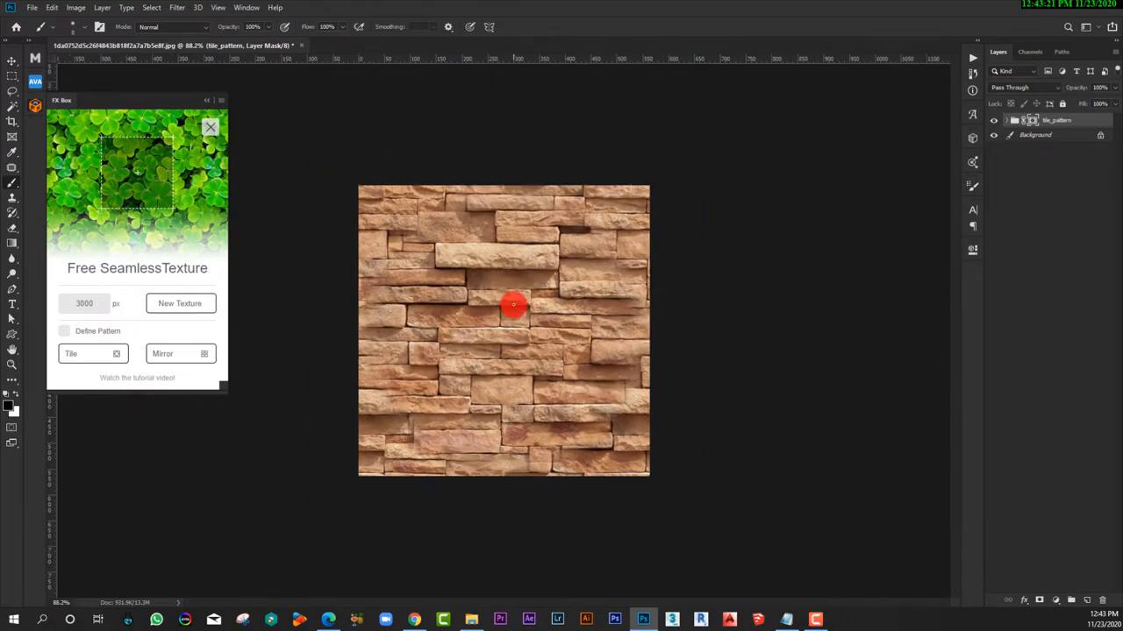
Step: Merge the tile_pattern group and the Background into a single layer
{"action": "left_click", "coordinate": [1057, 136]}
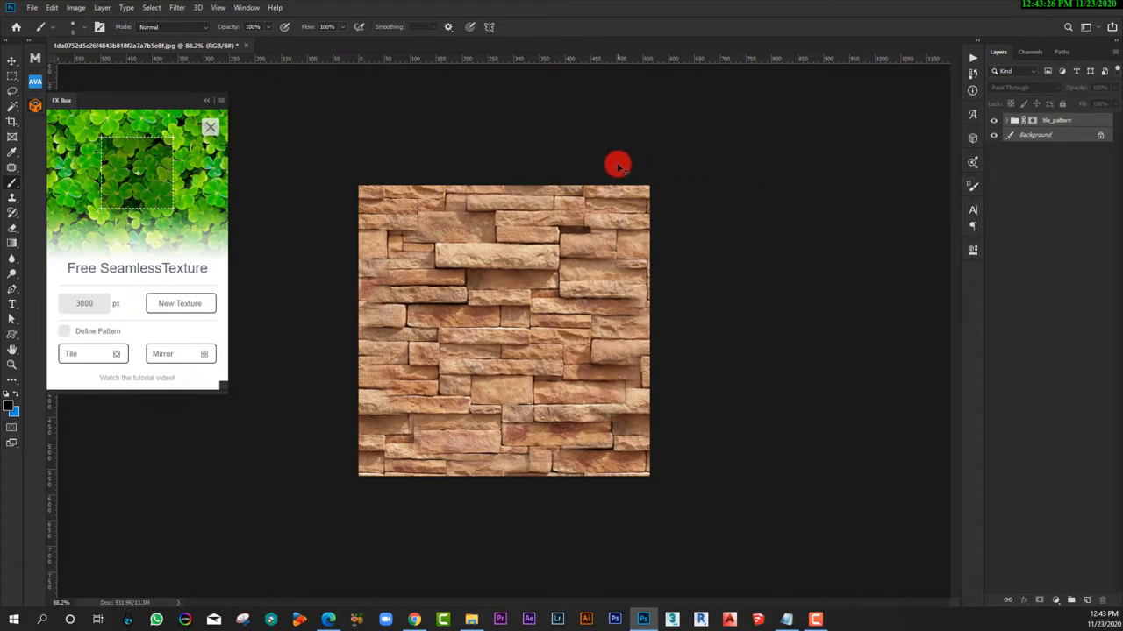
{"action": "key", "text": "ctrl+shift+e"}
{"action": "scroll", "coordinate": [499, 231], "scroll_direction": "down", "scroll_amount": 1, "text": "alt"}
{"action": "scroll", "coordinate": [499, 236], "scroll_direction": "up", "scroll_amount": 2, "text": "alt"}
{"action": "key", "text": "v"}
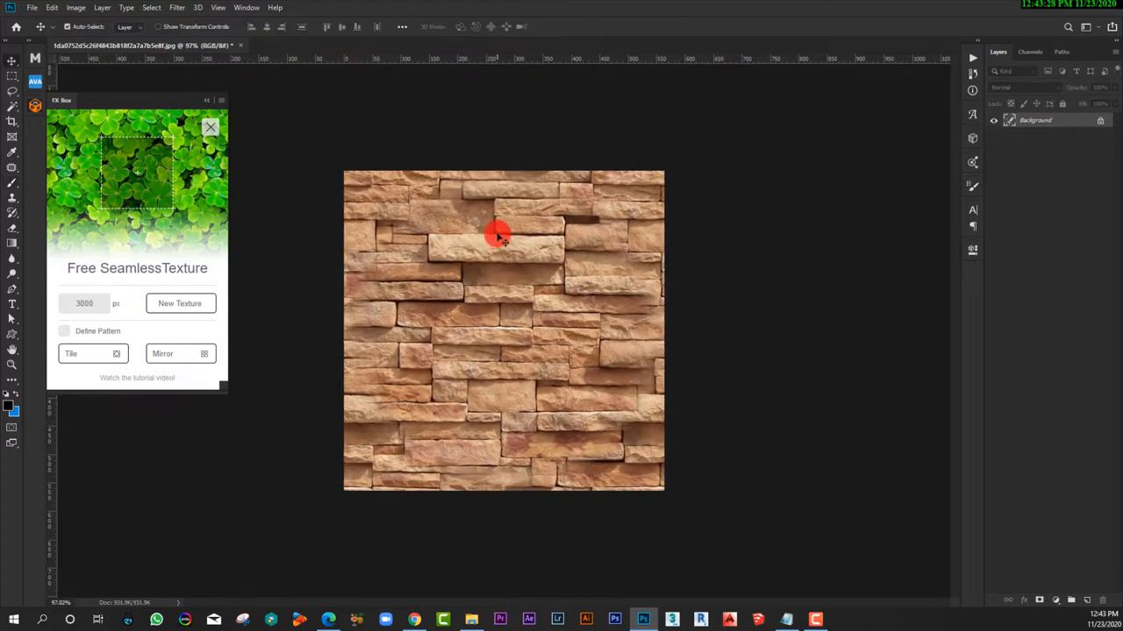
{"action": "scroll", "coordinate": [499, 236], "scroll_direction": "up", "scroll_amount": 1, "text": "alt"}
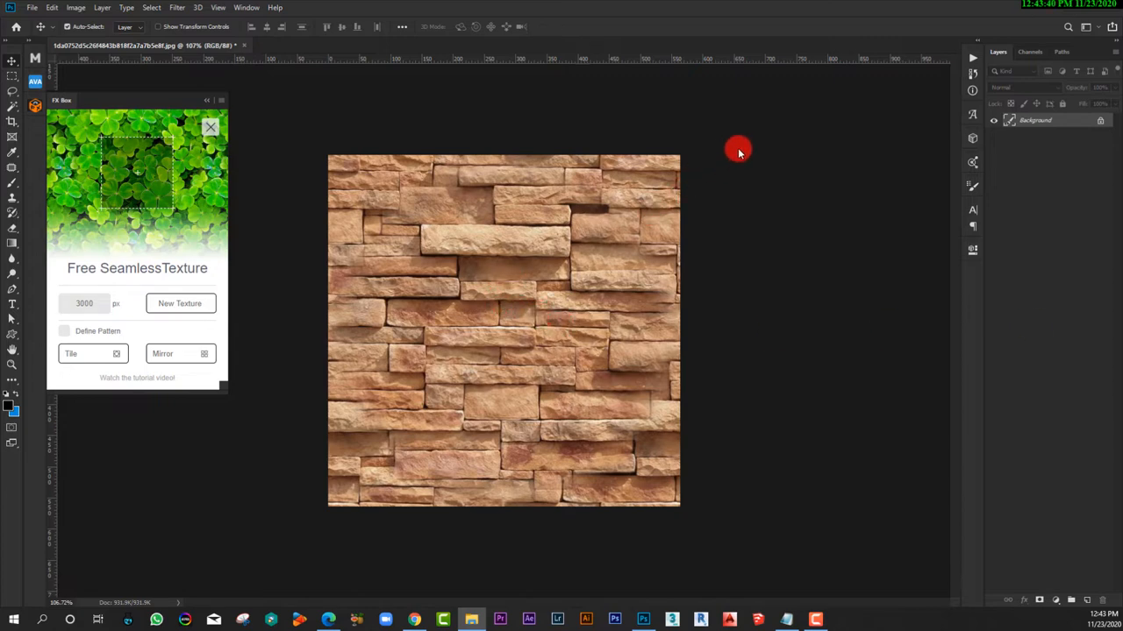
{"action": "scroll", "coordinate": [649, 220], "scroll_direction": "down", "scroll_amount": 2, "text": "alt"}
{"action": "scroll", "coordinate": [649, 220], "scroll_direction": "up", "scroll_amount": 3, "text": "alt"}
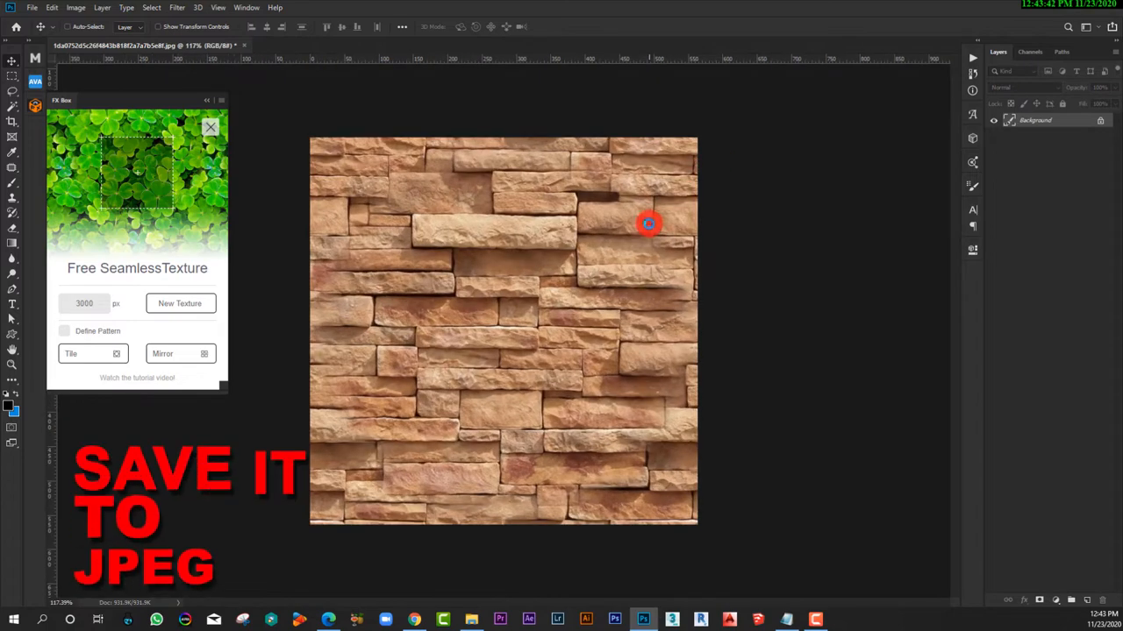
Step: Start saving the texture as a new file in the DECORATIVE STONES folder and show the folder's files as a list
{"action": "key", "text": "ctrl+shift+s"}
{"action": "right_click", "coordinate": [424, 273]}
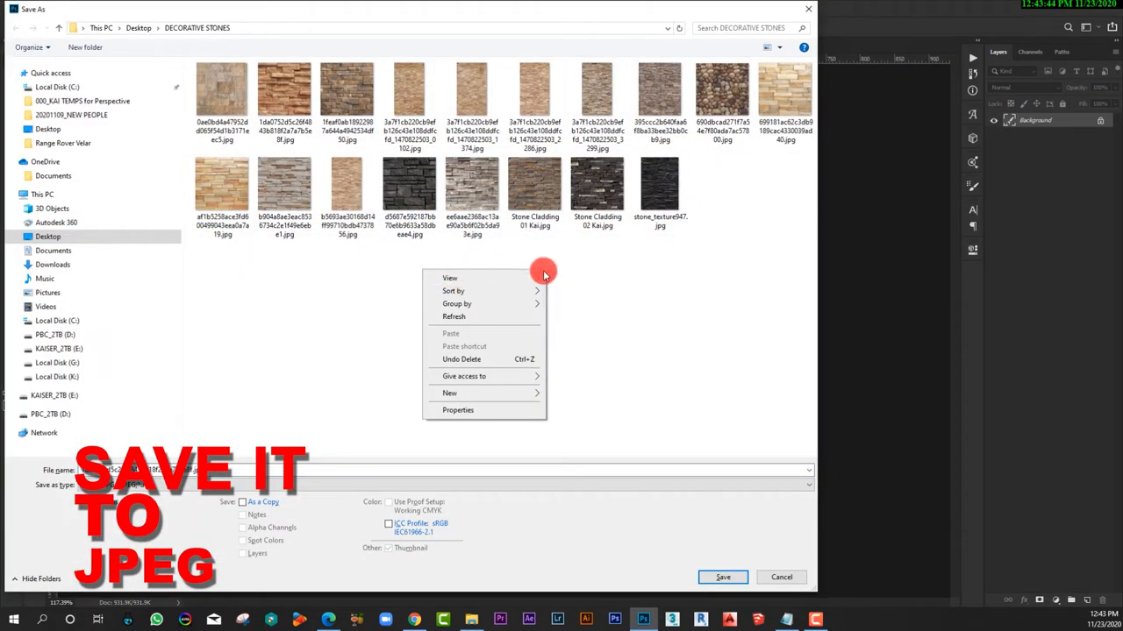
{"action": "mouse_move", "coordinate": [543, 275]}
{"action": "left_click", "coordinate": [574, 329]}
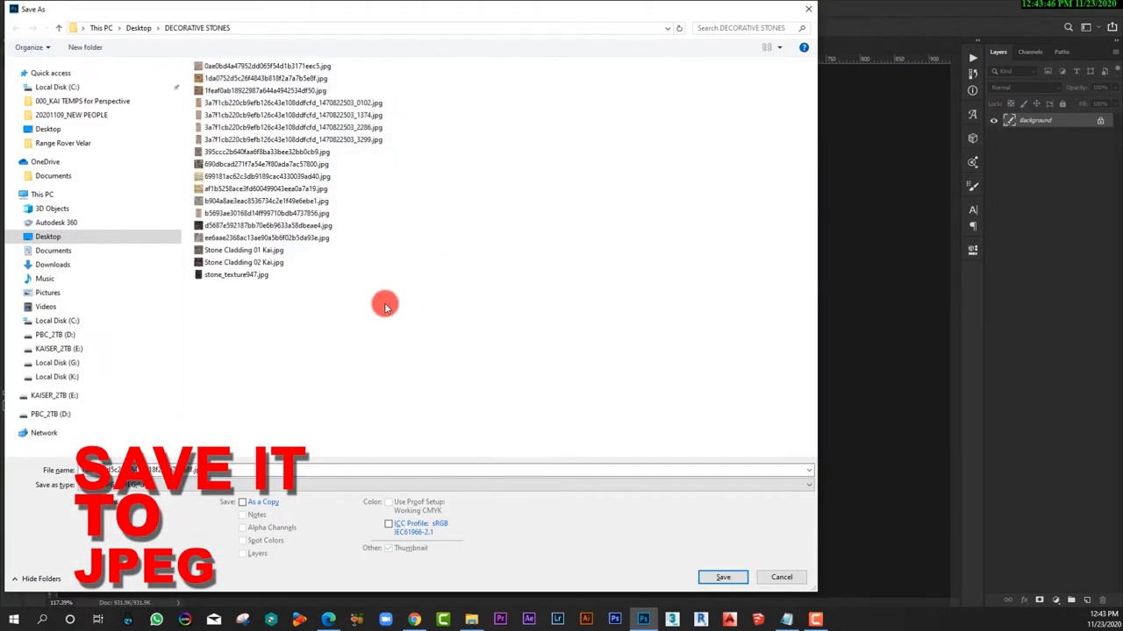
Step: Name the JPEG file Stone Cladding 03 Kai.jpg, based on the existing Stone Cladding 01 file name
{"action": "left_click", "coordinate": [263, 251]}
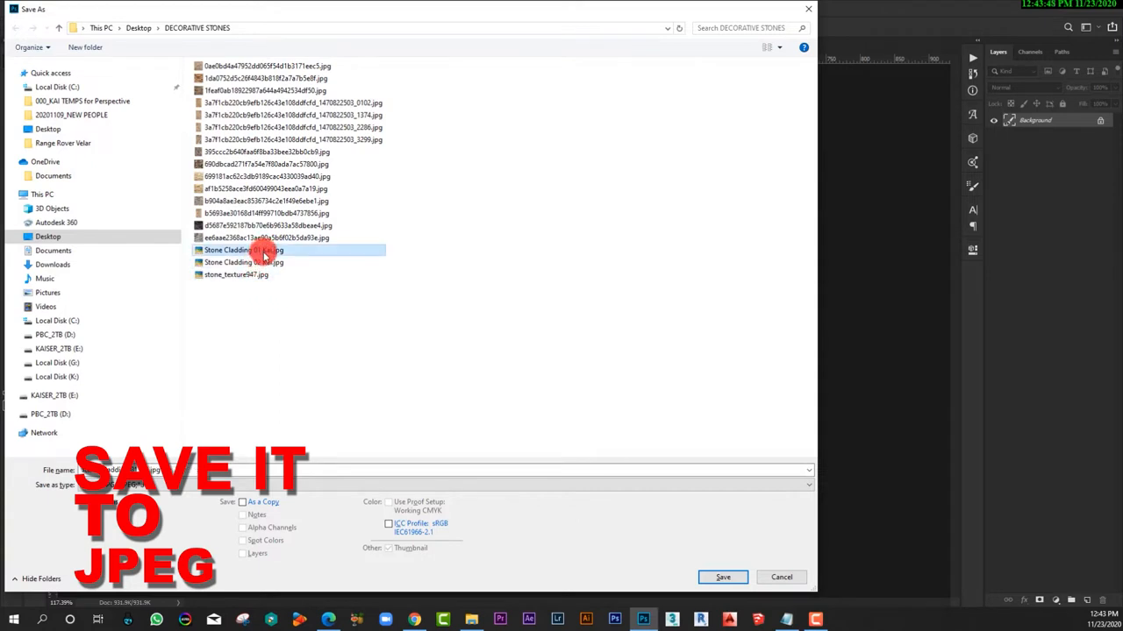
{"action": "left_click", "coordinate": [136, 469]}
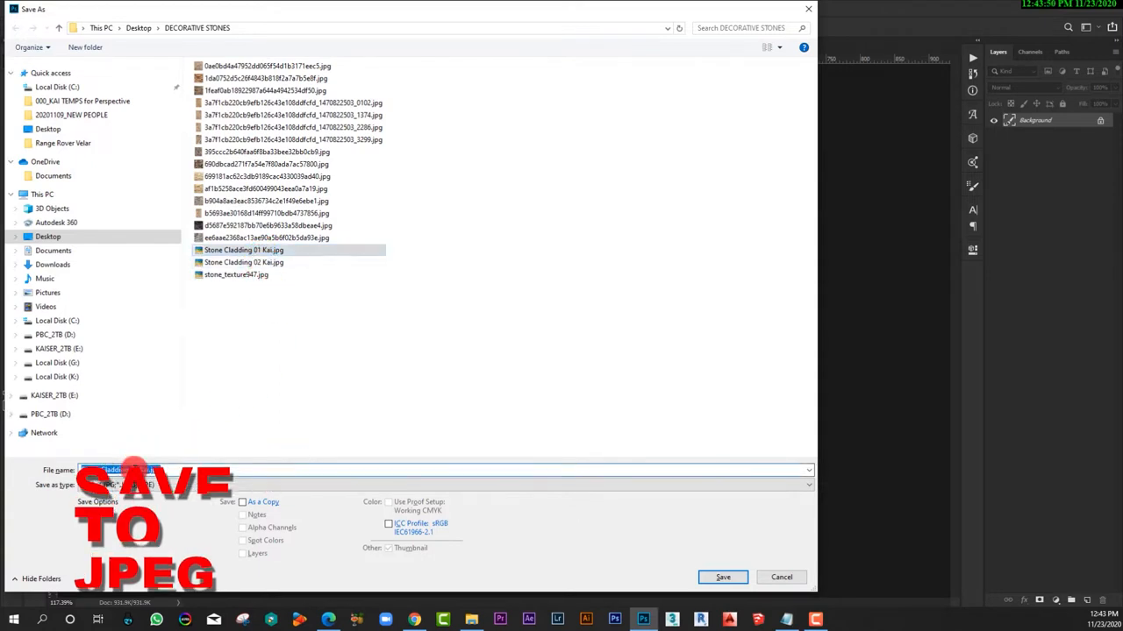
{"action": "key", "text": "BackSpace"}
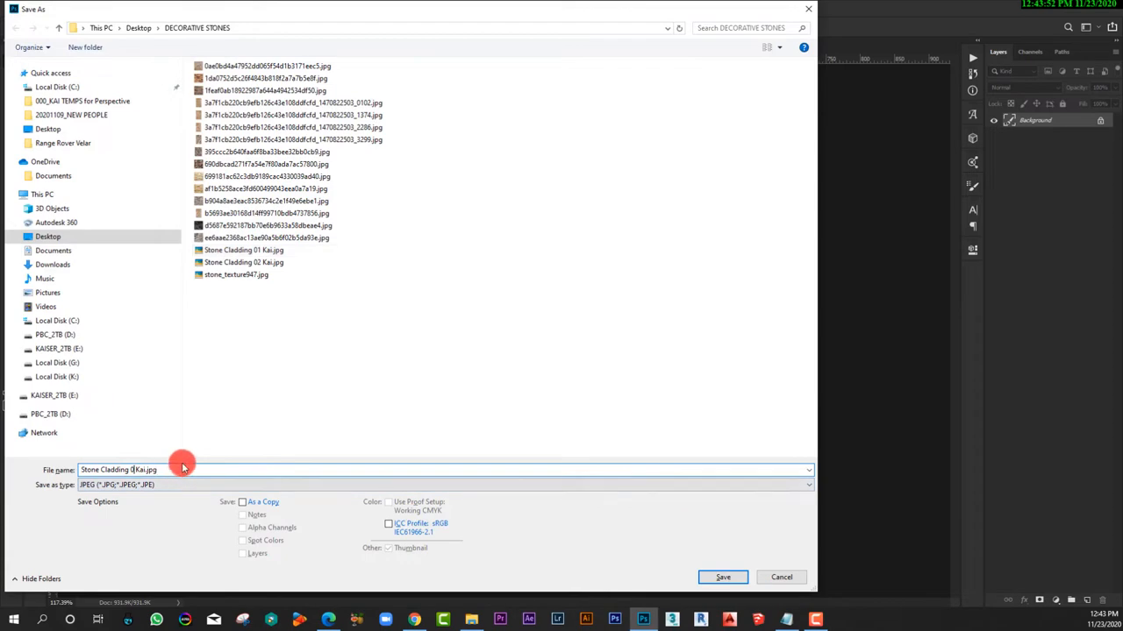
{"action": "type", "text": "3"}
Step: Save the JPEG at quality 10 with the Baseline ("Standard") format and close the FX Box panel
{"action": "left_click", "coordinate": [722, 577]}
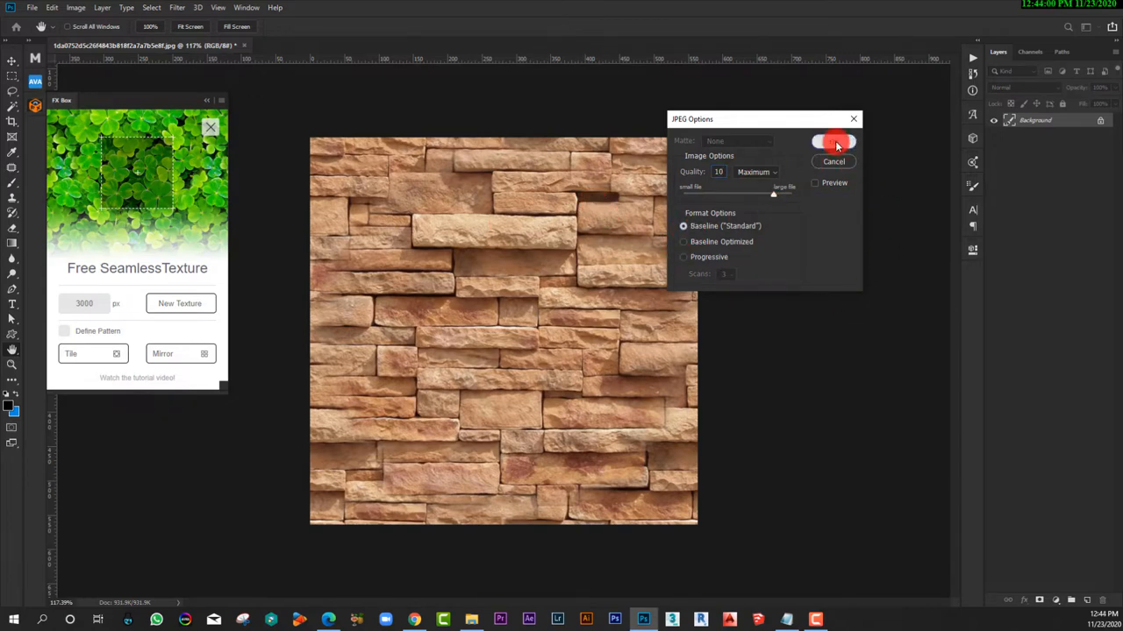
{"action": "left_click", "coordinate": [836, 144]}
{"action": "left_click", "coordinate": [211, 101]}
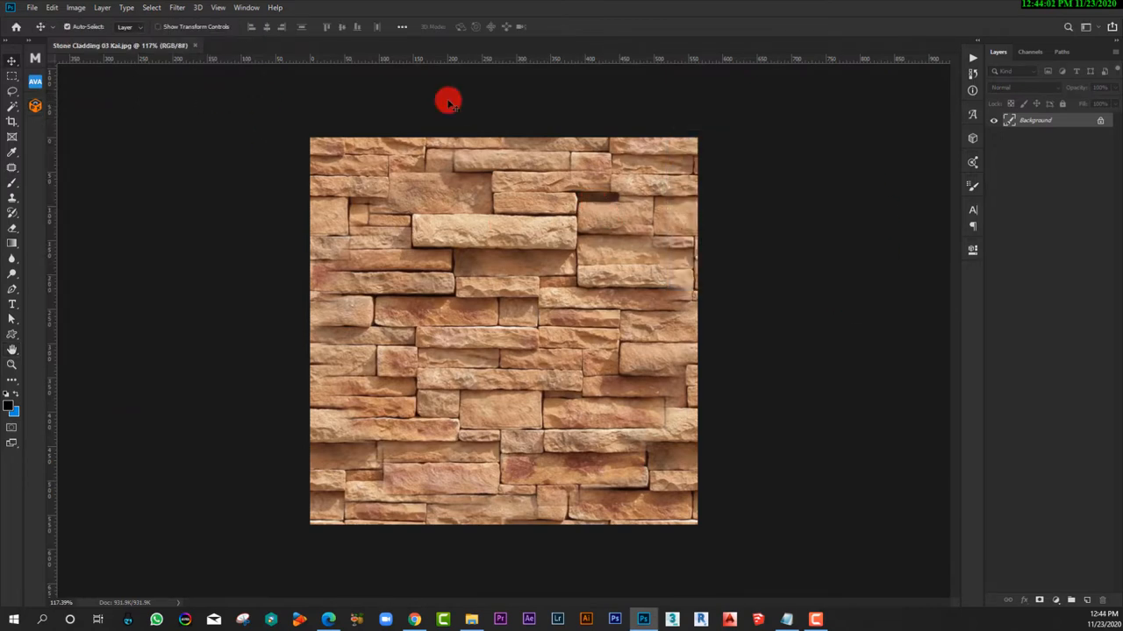
Step: Switch to SketchUp, start importing a file and browse to the DECORATIVE STONES folder on the Desktop
{"action": "left_click", "coordinate": [758, 621]}
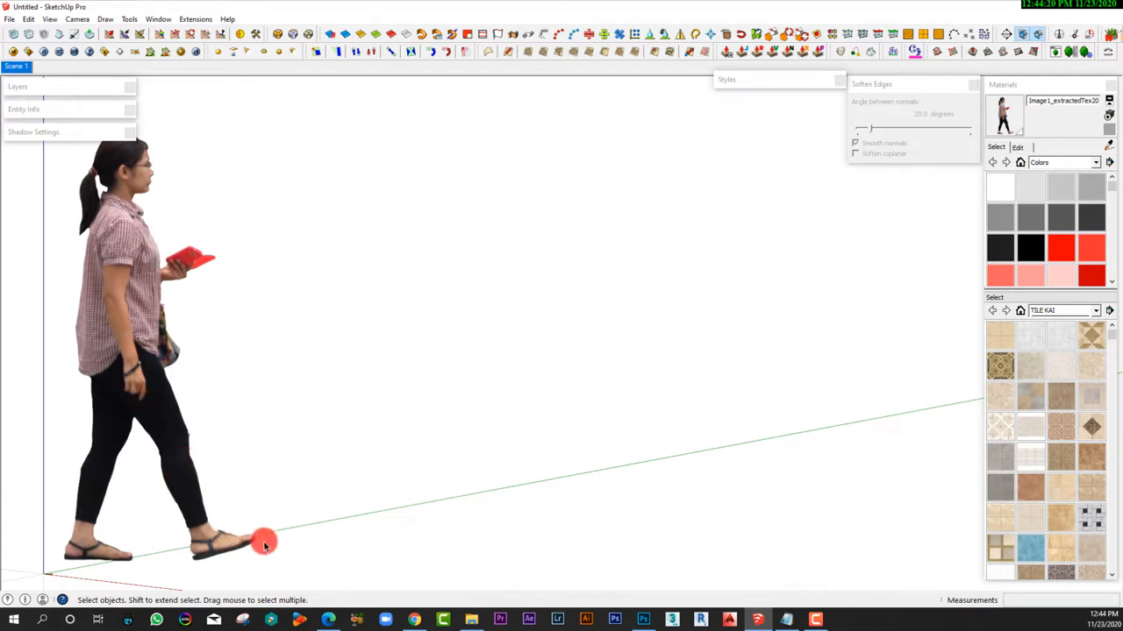
{"action": "left_click", "coordinate": [1055, 310]}
{"action": "left_click", "coordinate": [996, 312]}
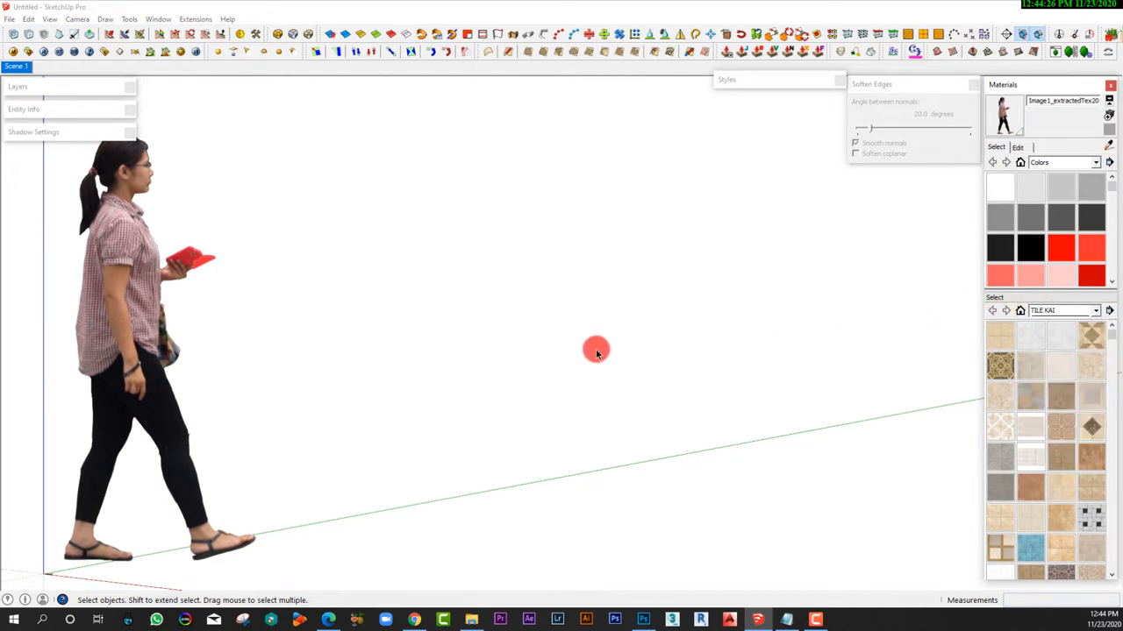
{"action": "middle_click_drag", "start_coordinate": [594, 348], "coordinate": [500, 386]}
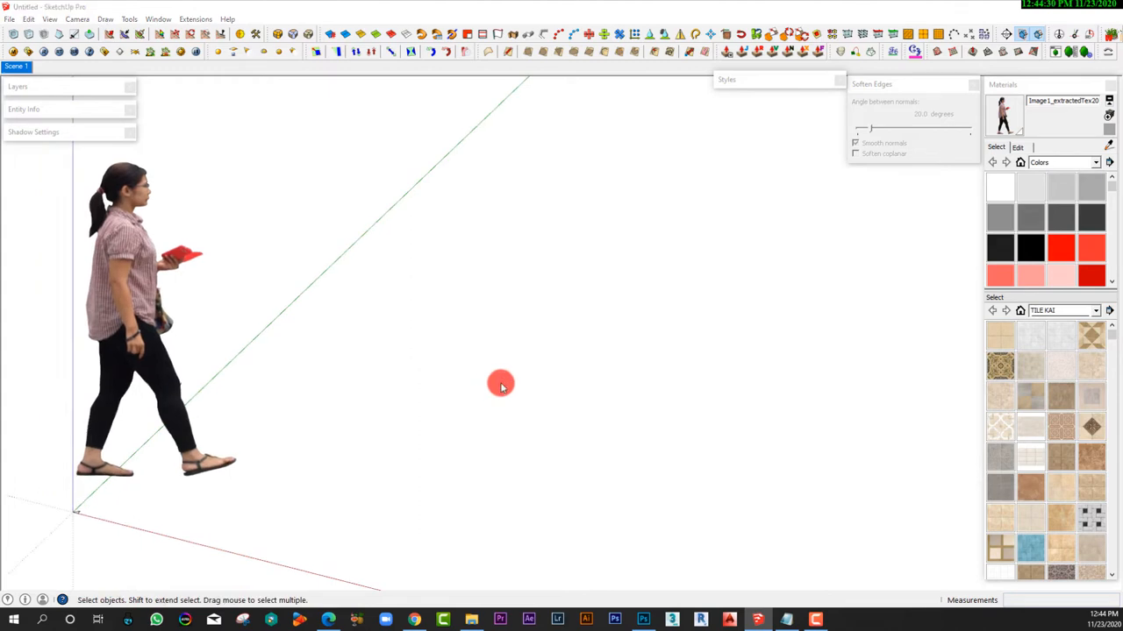
{"action": "key", "text": "ctrl+i"}
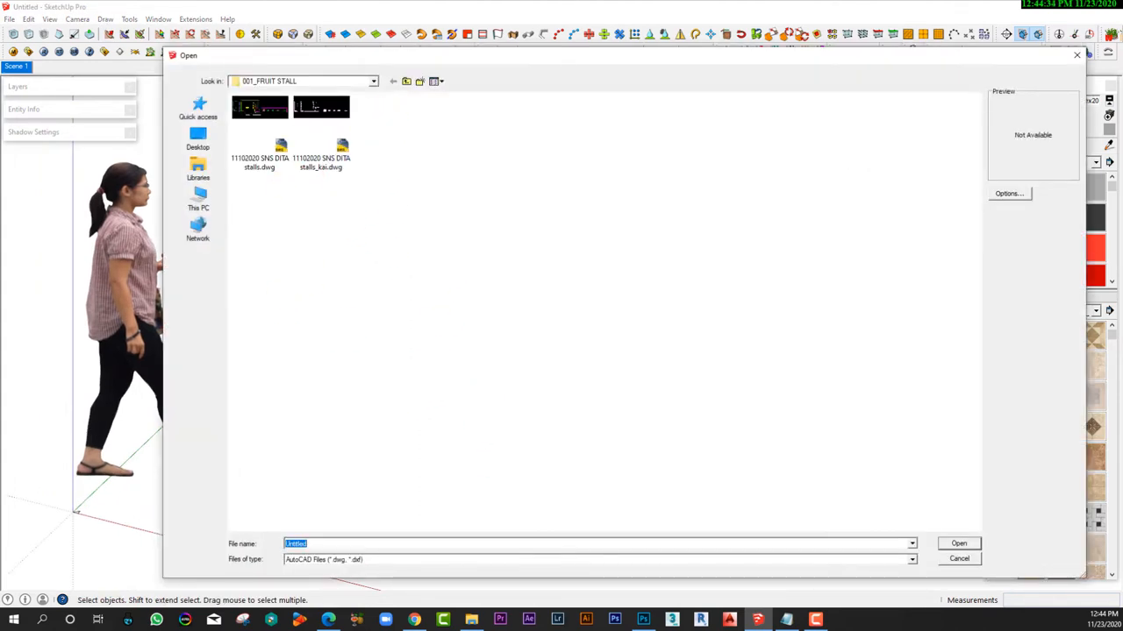
{"action": "left_click", "coordinate": [198, 137]}
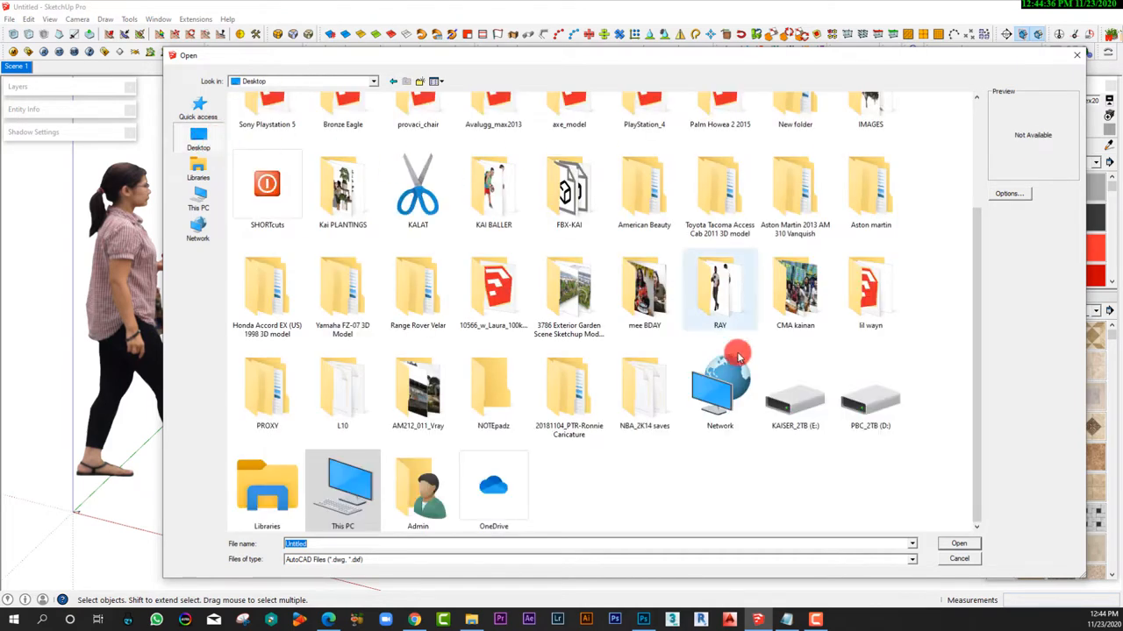
{"action": "scroll", "coordinate": [738, 357], "scroll_direction": "up", "scroll_amount": 2}
{"action": "left_click", "coordinate": [951, 219]}
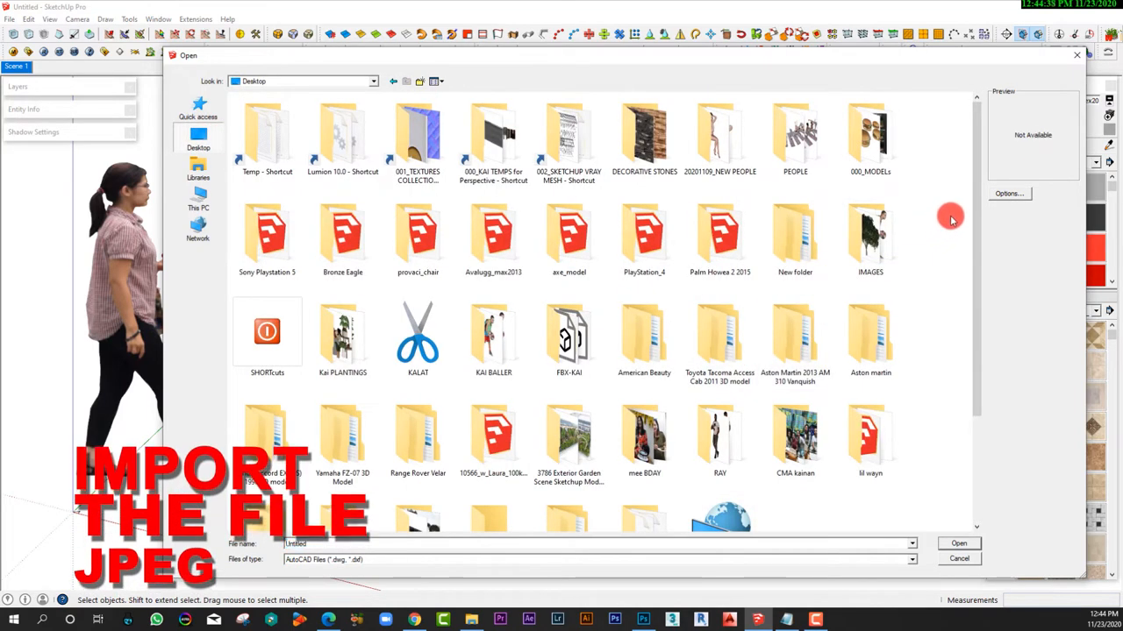
{"action": "double_click", "coordinate": [658, 140]}
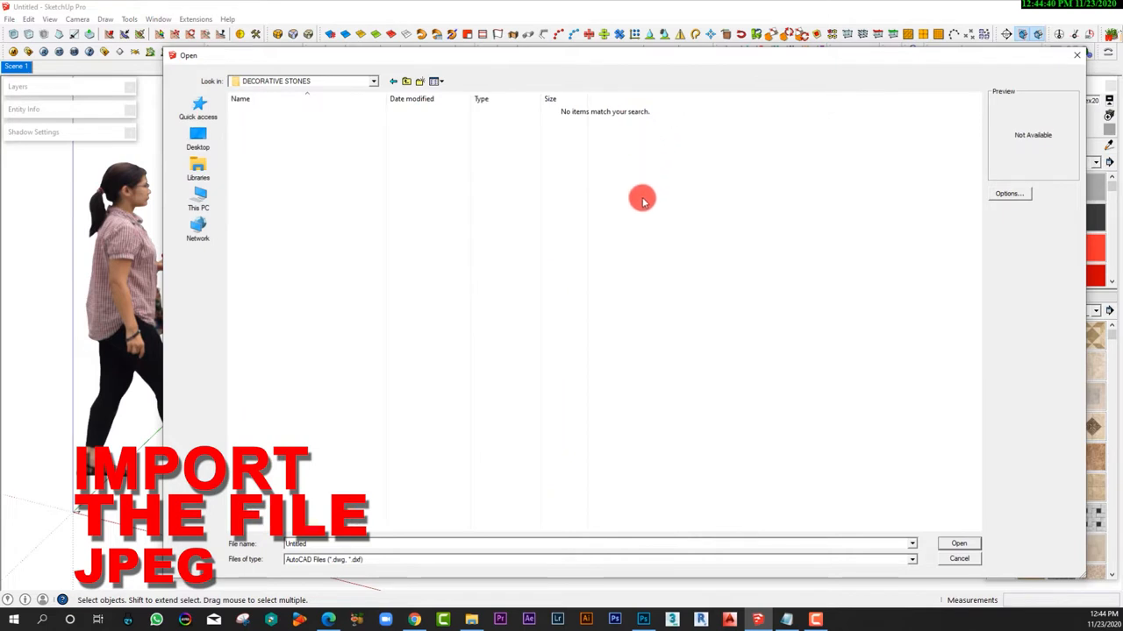
Step: Set the import file type to JPEG Image (*.jpg) and import Stone Cladding 03 Kai.jpg as an image
{"action": "left_click", "coordinate": [369, 561]}
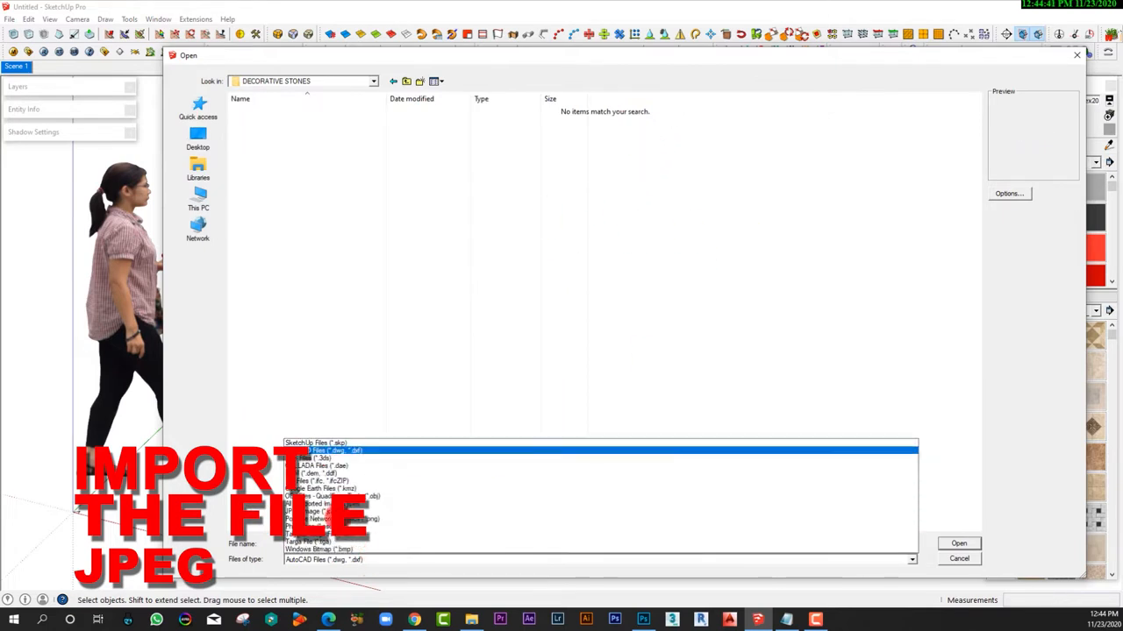
{"action": "left_click", "coordinate": [316, 445]}
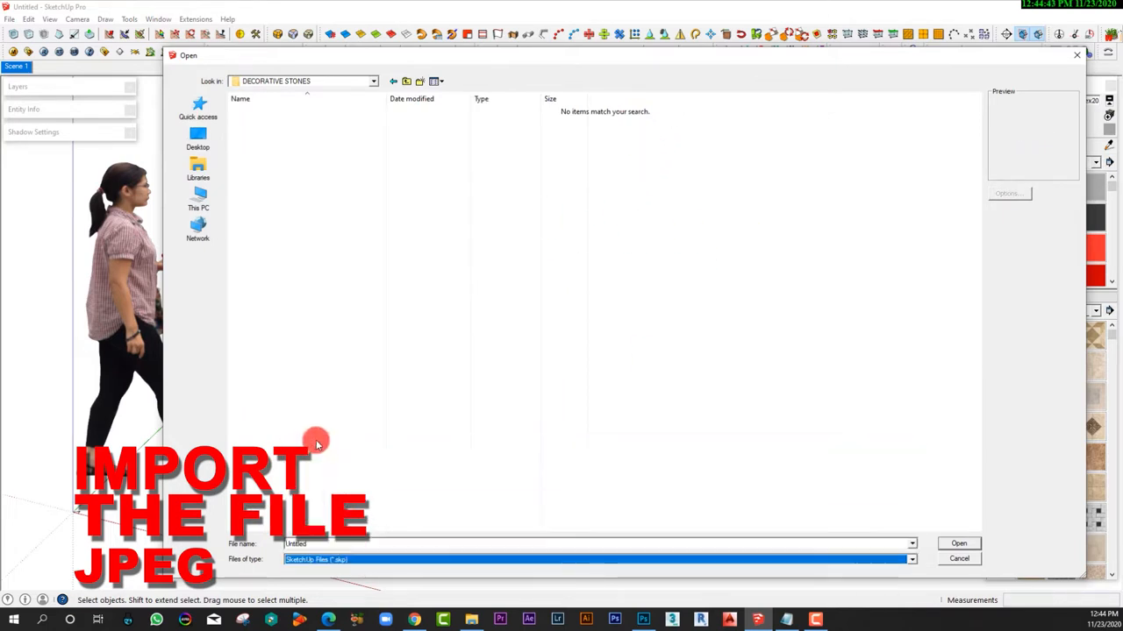
{"action": "left_click", "coordinate": [330, 556]}
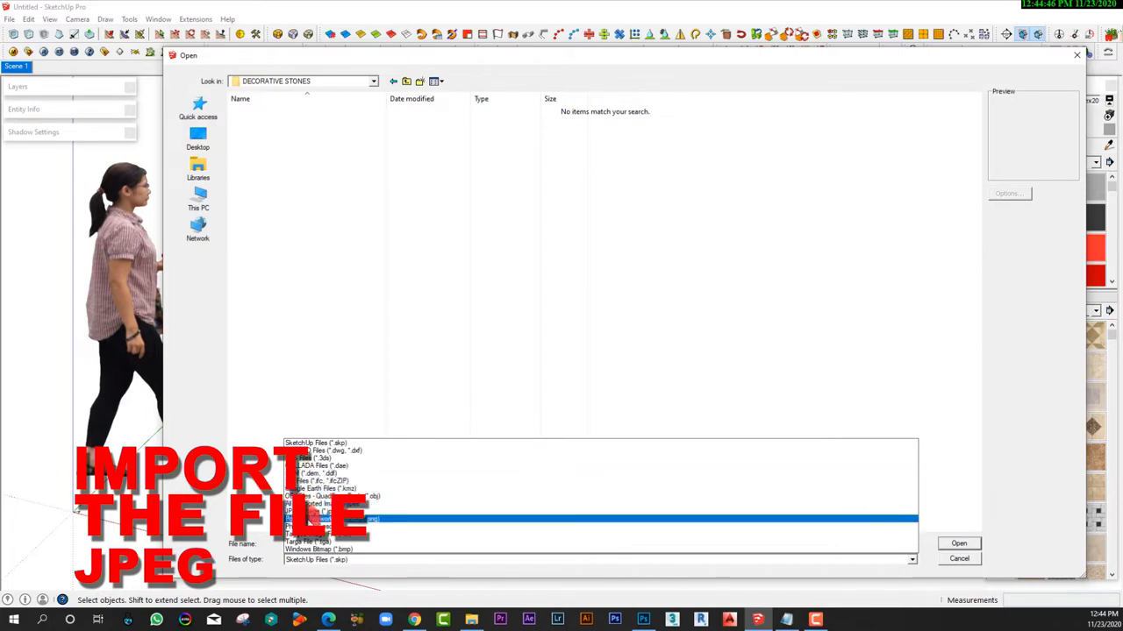
{"action": "left_click", "coordinate": [318, 518]}
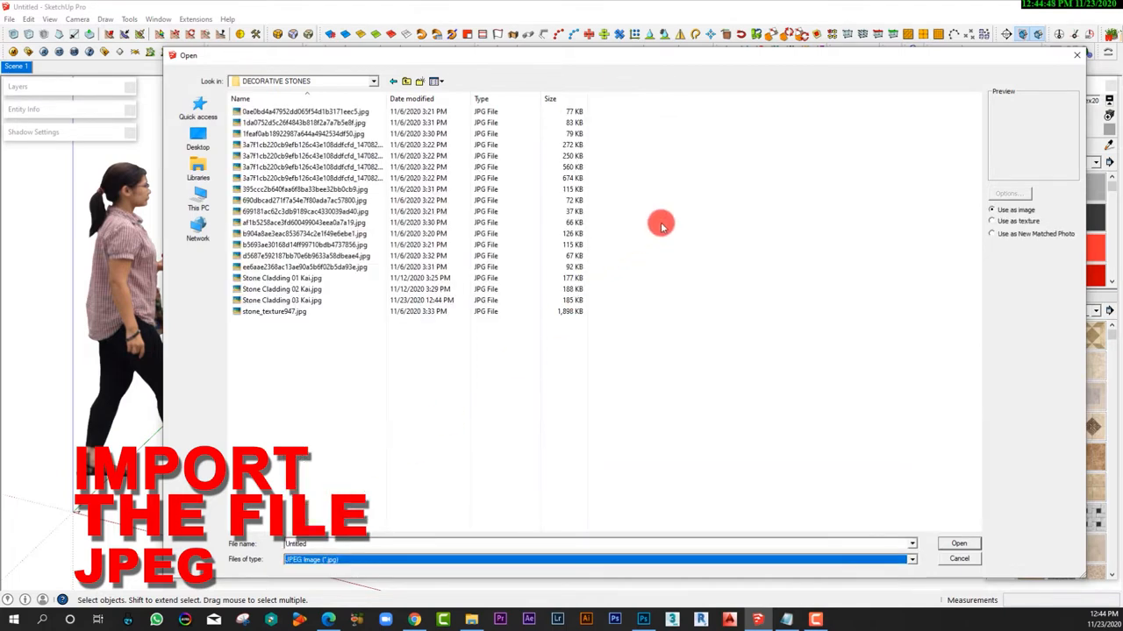
{"action": "left_click", "coordinate": [281, 300]}
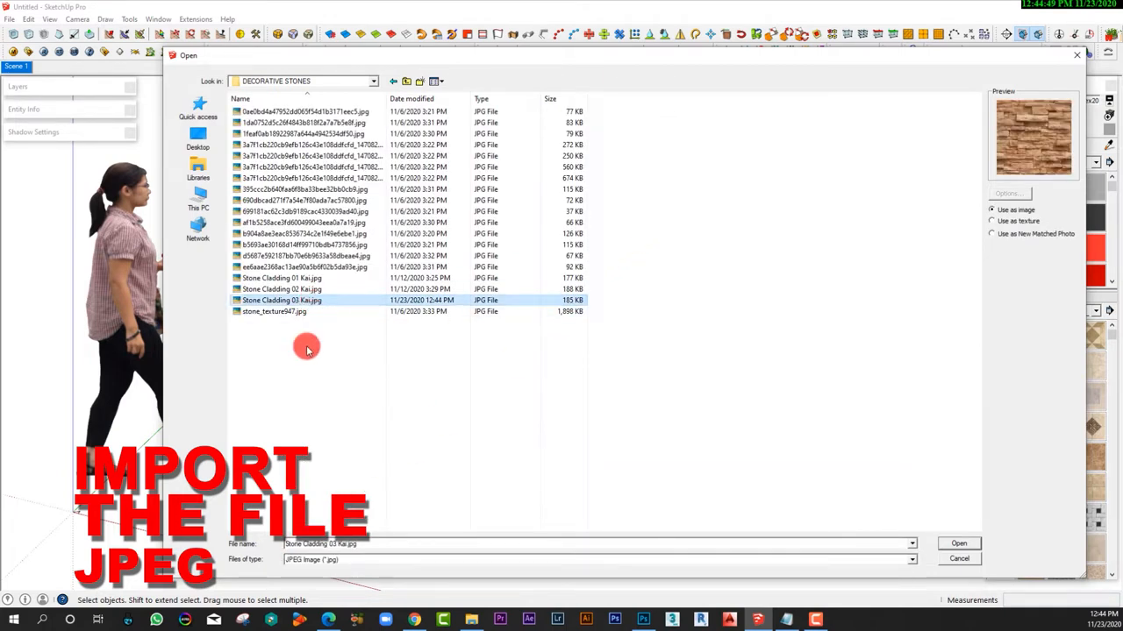
{"action": "double_click", "coordinate": [298, 301]}
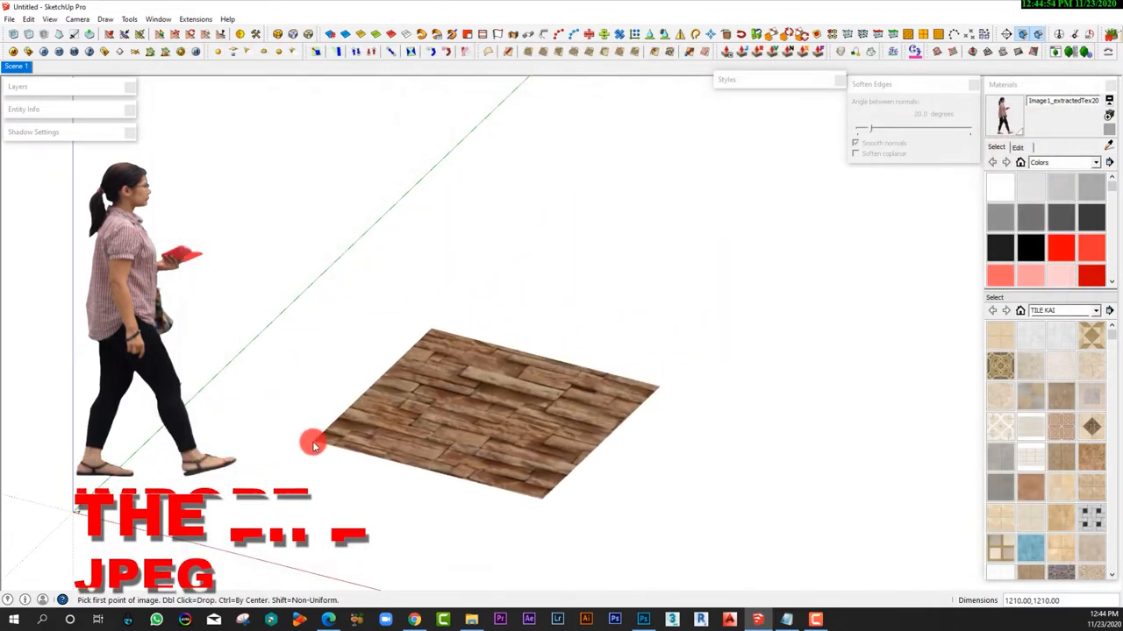
Step: Place the stone cladding image flat on the ground beside the figure, sized 3000 x 3000 mm
{"action": "left_click", "coordinate": [312, 441]}
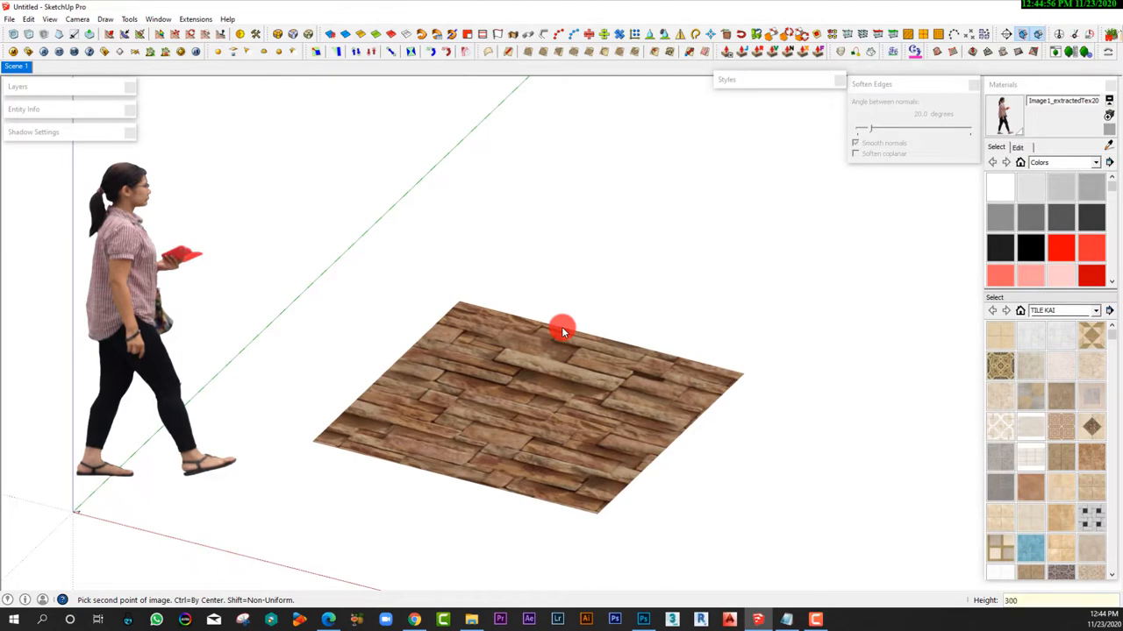
{"action": "left_click", "coordinate": [561, 327]}
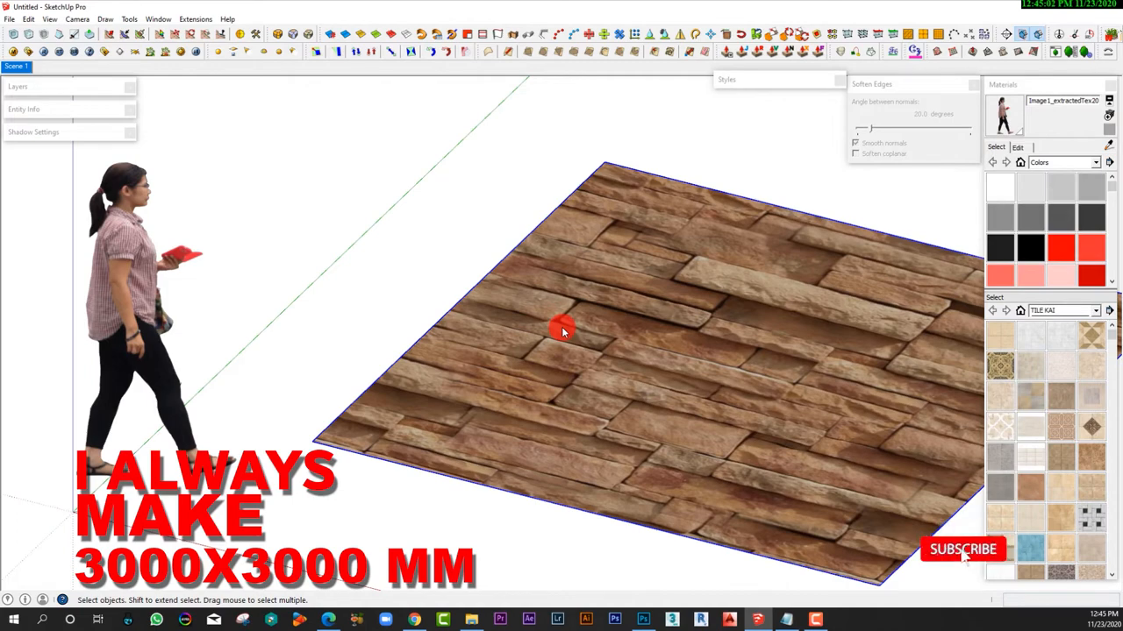
{"action": "scroll", "coordinate": [561, 328], "scroll_direction": "down", "scroll_amount": 2}
{"action": "mouse_move", "coordinate": [586, 331]}
{"action": "middle_mouse_down"}
{"action": "mouse_move", "coordinate": [651, 339]}
{"action": "mouse_move", "coordinate": [459, 354]}
{"action": "mouse_move", "coordinate": [645, 342]}
{"action": "middle_mouse_up"}
{"action": "scroll", "coordinate": [651, 324], "scroll_direction": "up", "scroll_amount": 1}
{"action": "scroll", "coordinate": [672, 292], "scroll_direction": "down", "scroll_amount": 1}
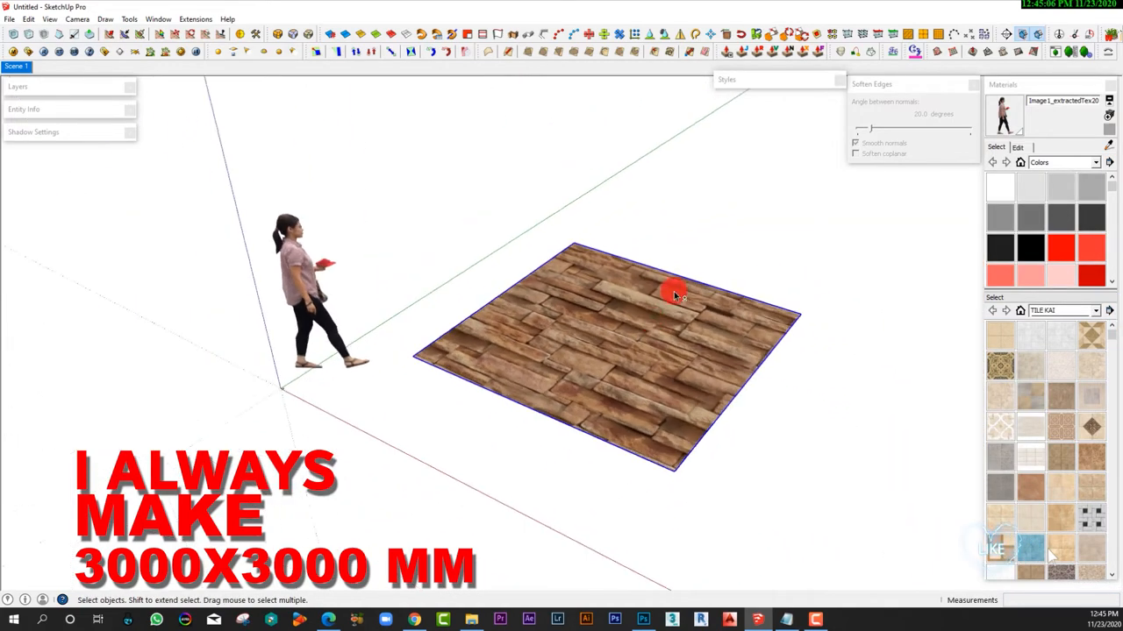
{"action": "mouse_move", "coordinate": [673, 293]}
{"action": "middle_mouse_down"}
{"action": "mouse_move", "coordinate": [662, 331]}
{"action": "mouse_move", "coordinate": [724, 281]}
{"action": "mouse_move", "coordinate": [582, 319]}
{"action": "mouse_move", "coordinate": [669, 316]}
{"action": "mouse_move", "coordinate": [551, 372]}
{"action": "mouse_move", "coordinate": [637, 409]}
{"action": "mouse_move", "coordinate": [501, 454]}
{"action": "mouse_move", "coordinate": [870, 476]}
{"action": "mouse_move", "coordinate": [927, 451]}
{"action": "mouse_move", "coordinate": [438, 381]}
{"action": "mouse_move", "coordinate": [562, 468]}
{"action": "mouse_move", "coordinate": [539, 418]}
{"action": "mouse_move", "coordinate": [582, 383]}
{"action": "mouse_move", "coordinate": [576, 371]}
{"action": "middle_mouse_up"}
{"action": "scroll", "coordinate": [658, 327], "scroll_direction": "up", "scroll_amount": 1}
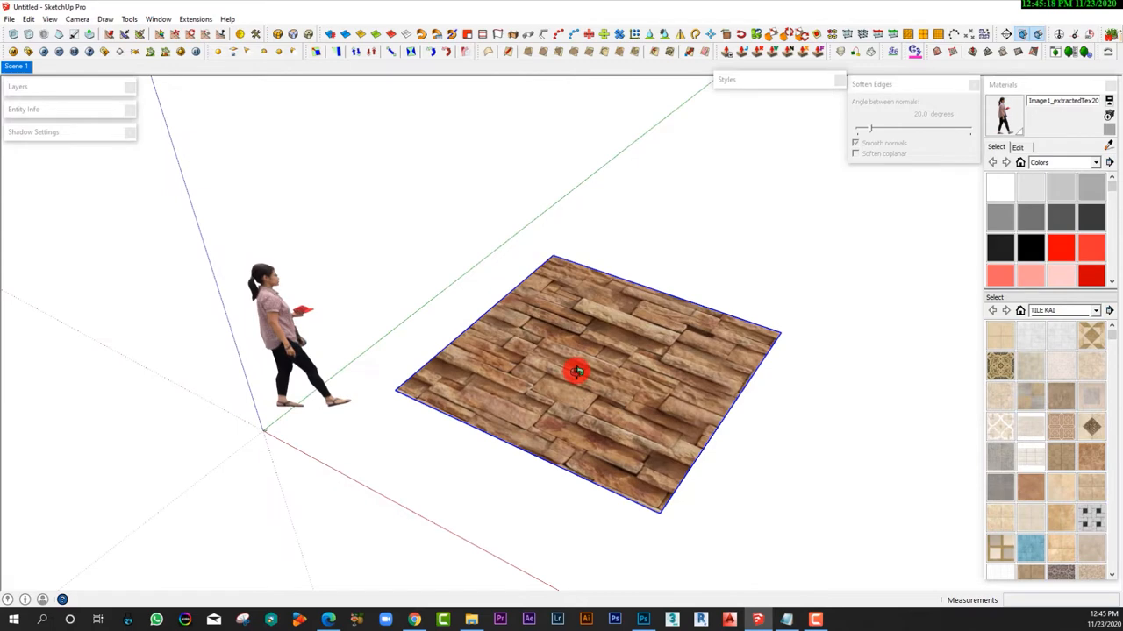
{"action": "scroll", "coordinate": [599, 384], "scroll_direction": "up", "scroll_amount": 2}
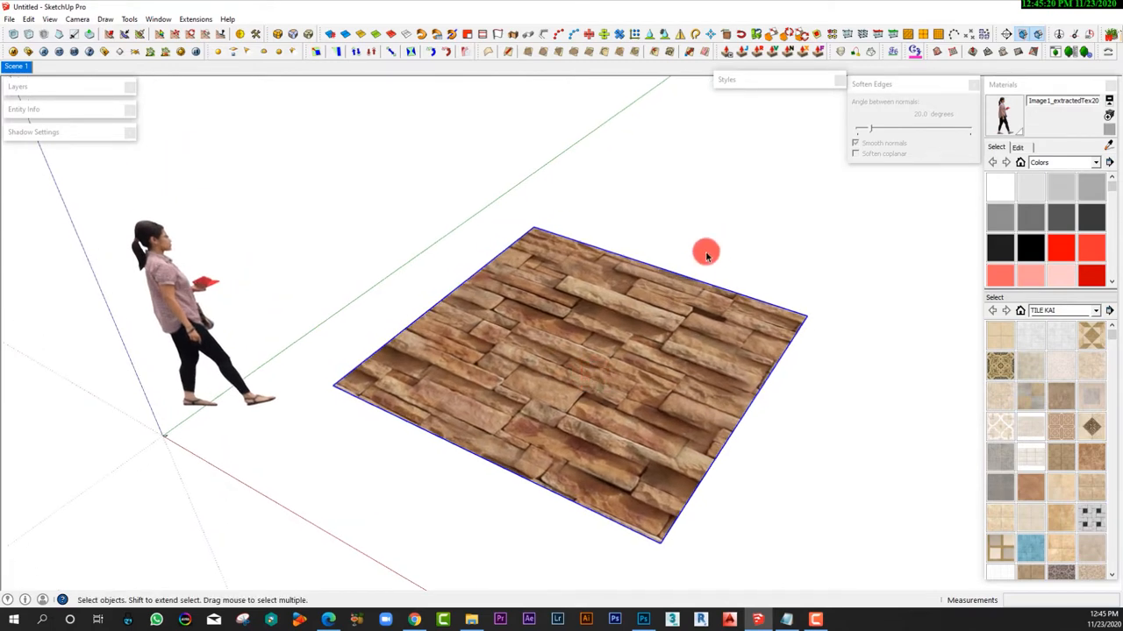
{"action": "right_click", "coordinate": [566, 381]}
{"action": "left_click", "coordinate": [593, 438]}
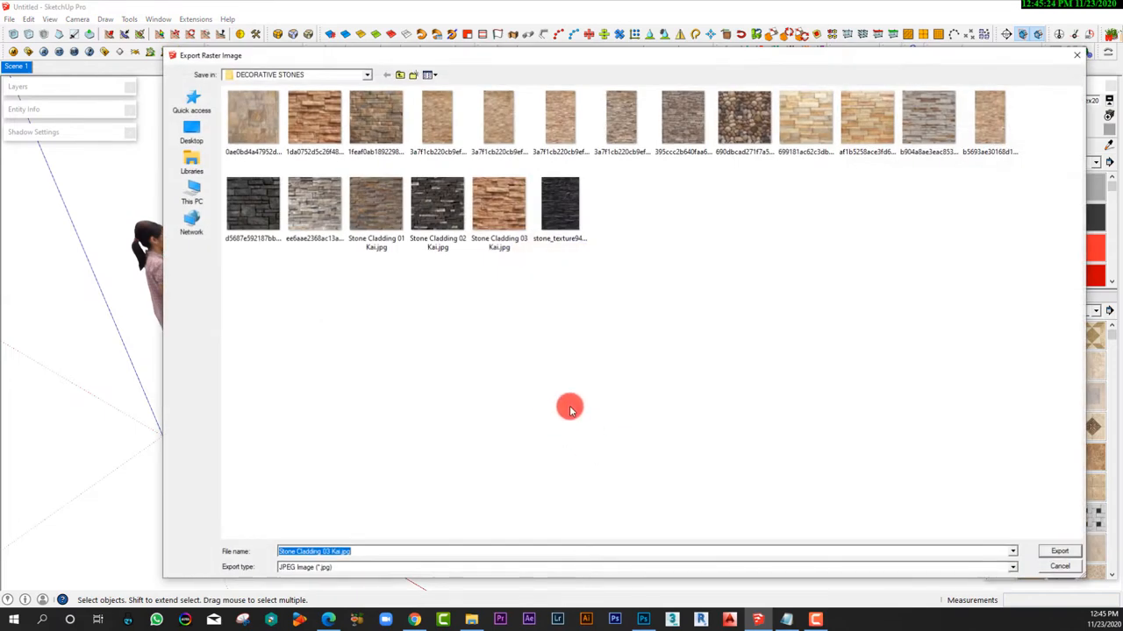
{"action": "key", "text": "Escape"}
Step: Explode the imported stone image into a textured face and clear the selection
{"action": "right_click", "coordinate": [602, 369]}
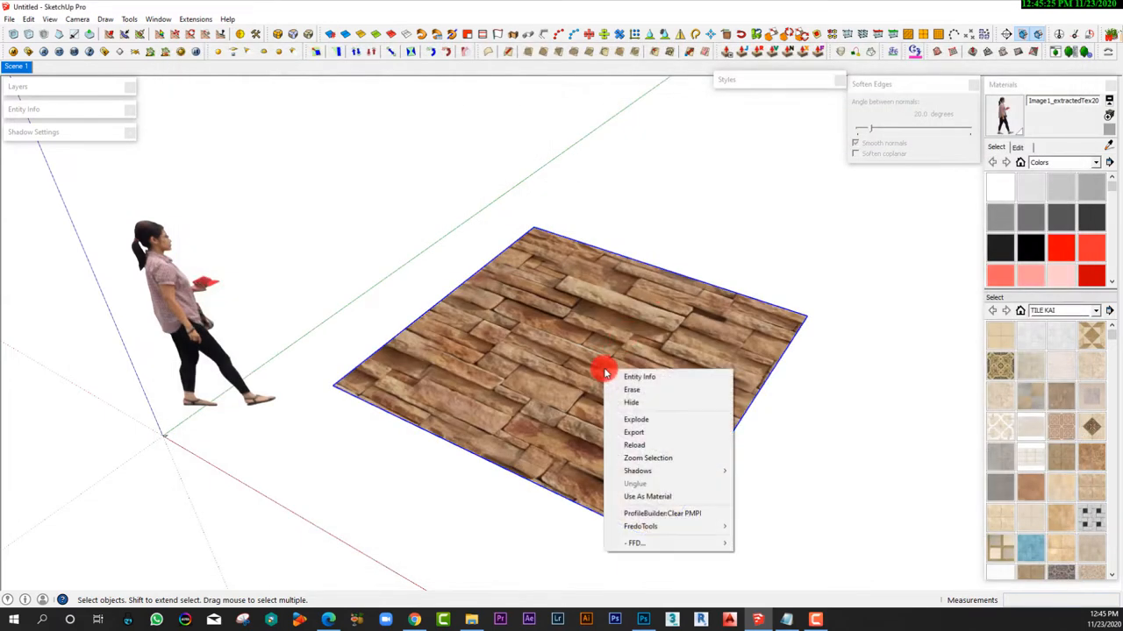
{"action": "left_click", "coordinate": [646, 420]}
{"action": "middle_click_drag", "start_coordinate": [531, 383], "coordinate": [632, 333]}
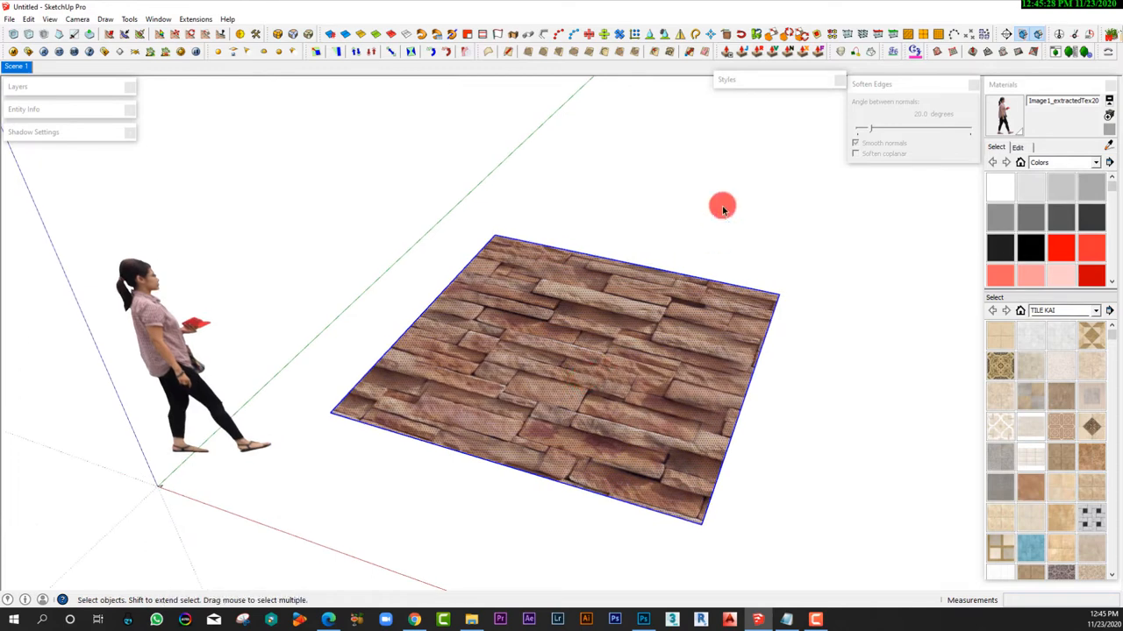
{"action": "left_click", "coordinate": [722, 207]}
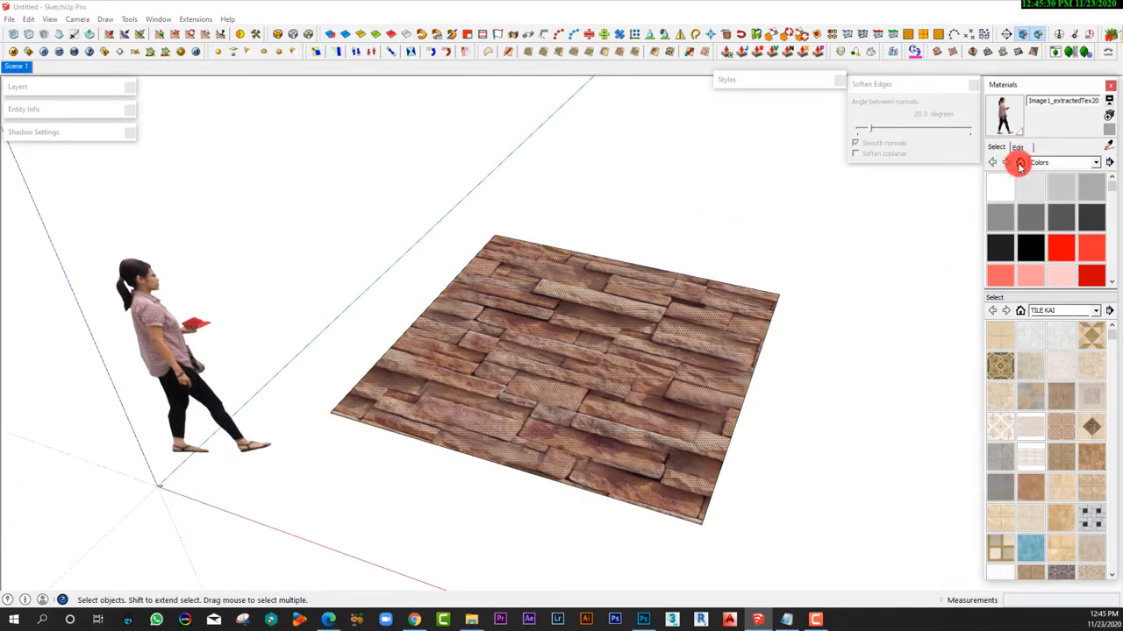
Step: List the materials used in the model and explode the placed stone cladding image
{"action": "left_click", "coordinate": [1020, 163]}
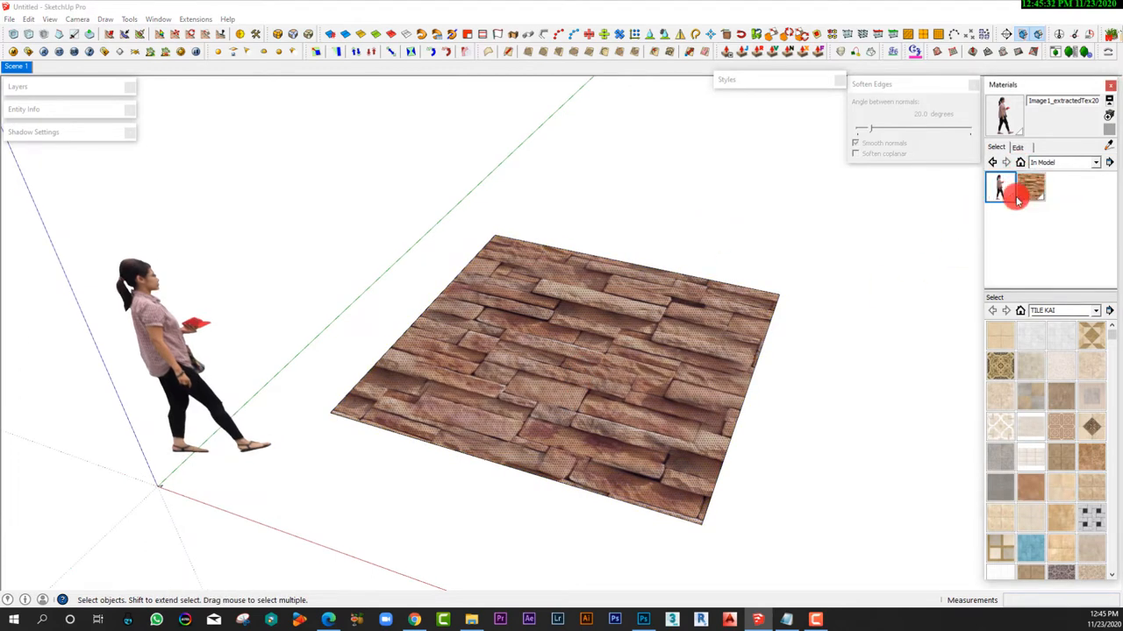
{"action": "middle_click_drag", "start_coordinate": [851, 285], "coordinate": [851, 286]}
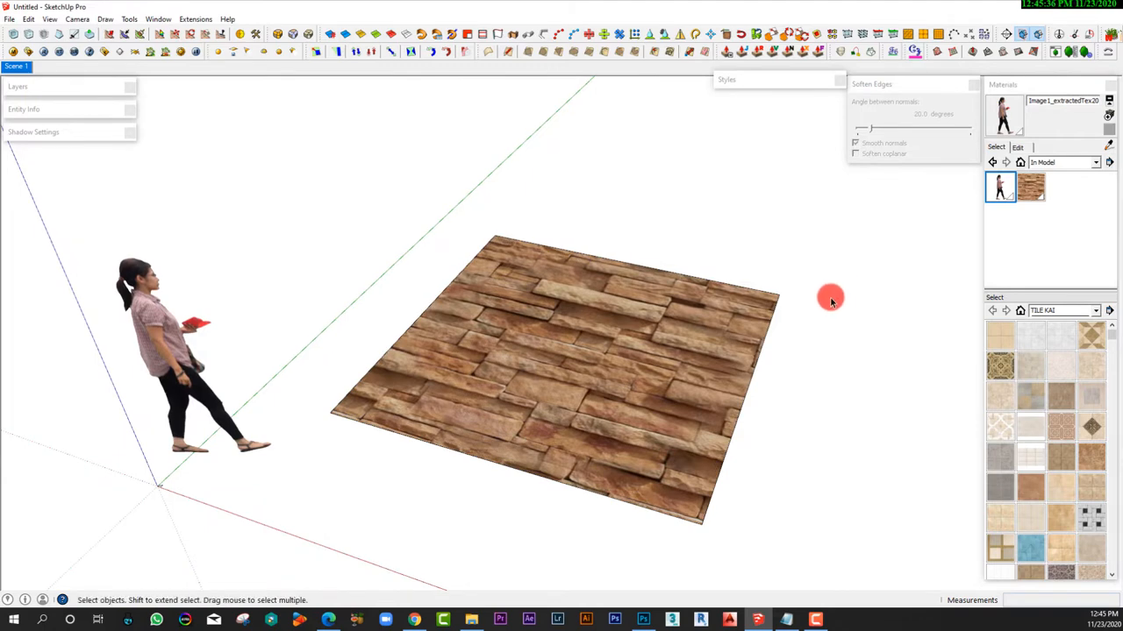
{"action": "middle_click_drag", "start_coordinate": [831, 301], "coordinate": [809, 295]}
{"action": "left_click", "coordinate": [549, 388]}
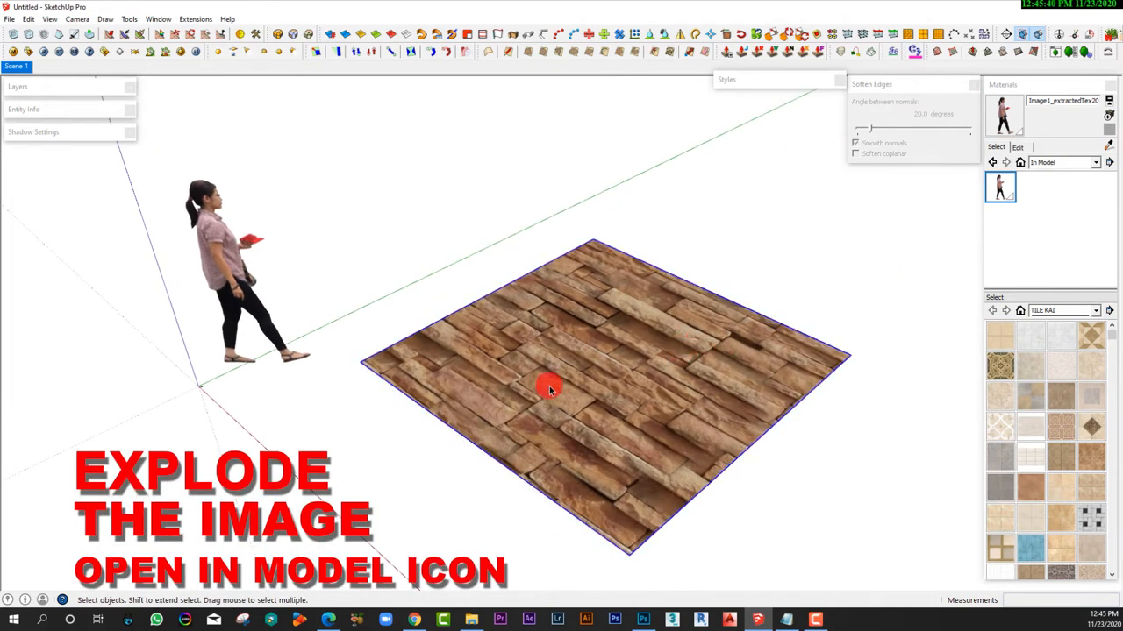
{"action": "right_click", "coordinate": [628, 352]}
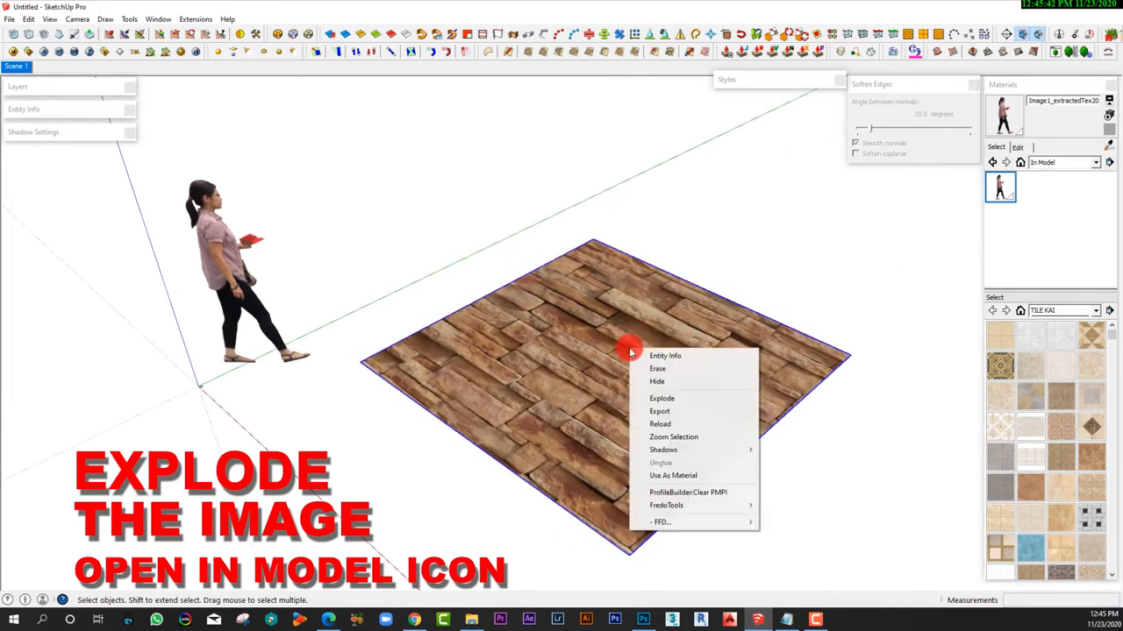
{"action": "left_click", "coordinate": [668, 398]}
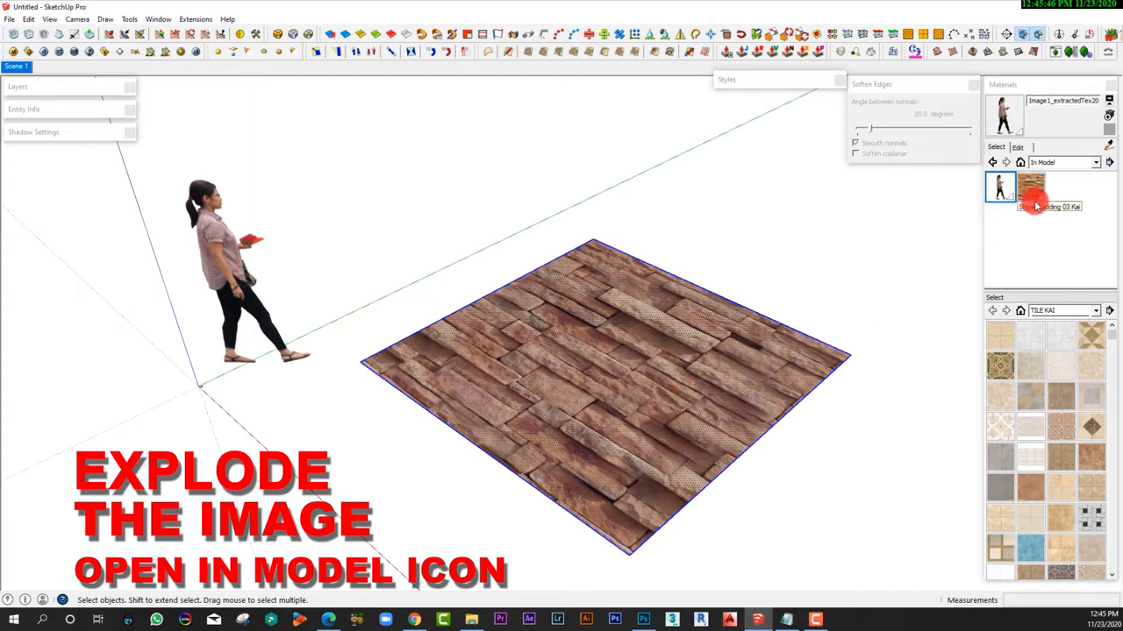
Step: Save the Stone Cladding 03 Kai material as an .skm file in a new Desktop folder named DECORATIVE STONE SKM
{"action": "left_click", "coordinate": [1035, 200]}
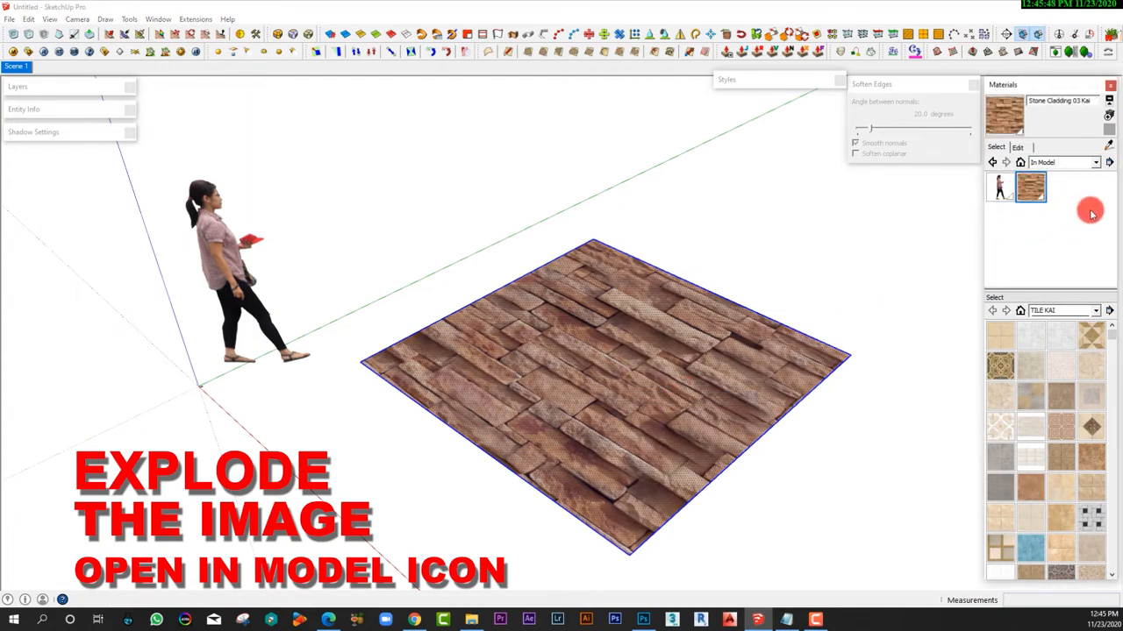
{"action": "right_click", "coordinate": [1035, 191]}
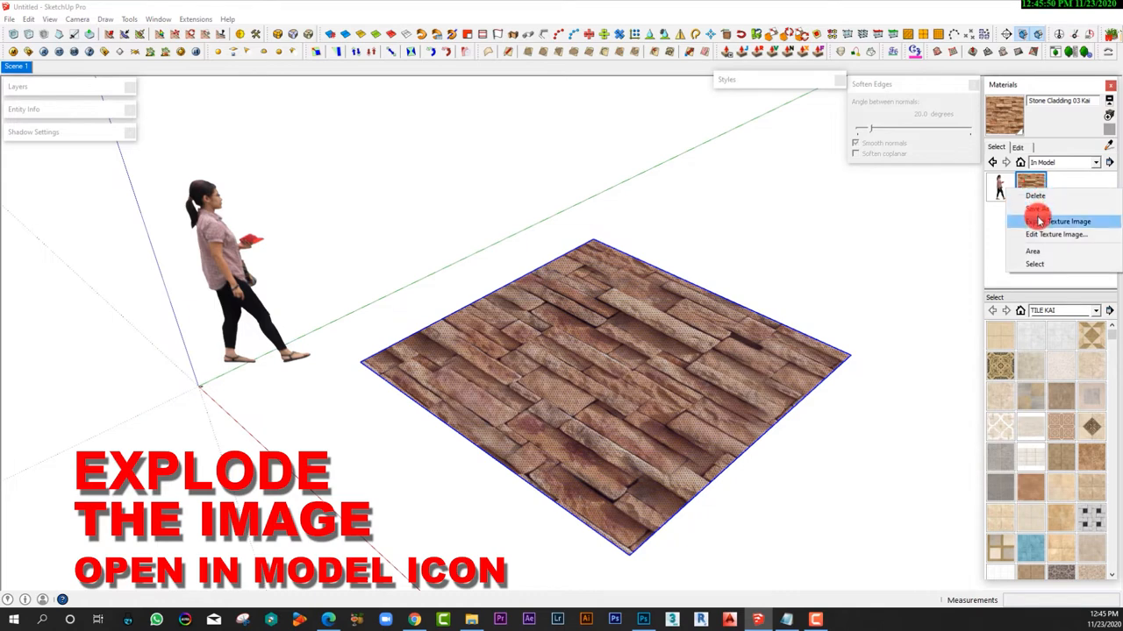
{"action": "left_click", "coordinate": [1040, 210]}
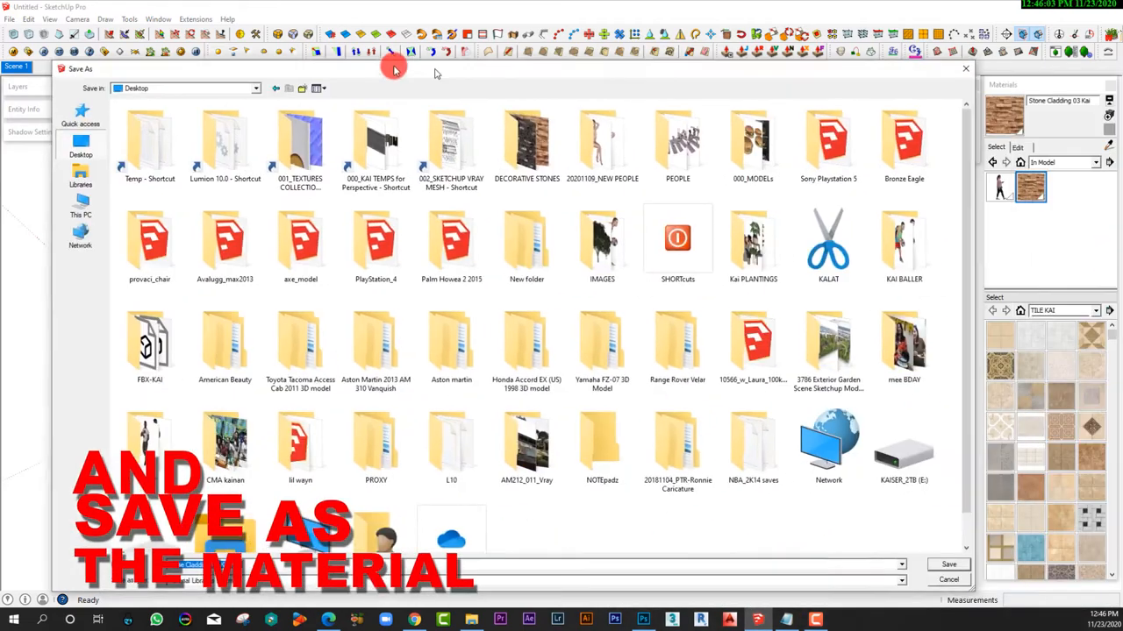
{"action": "left_click_drag", "start_coordinate": [394, 61], "coordinate": [463, 36]}
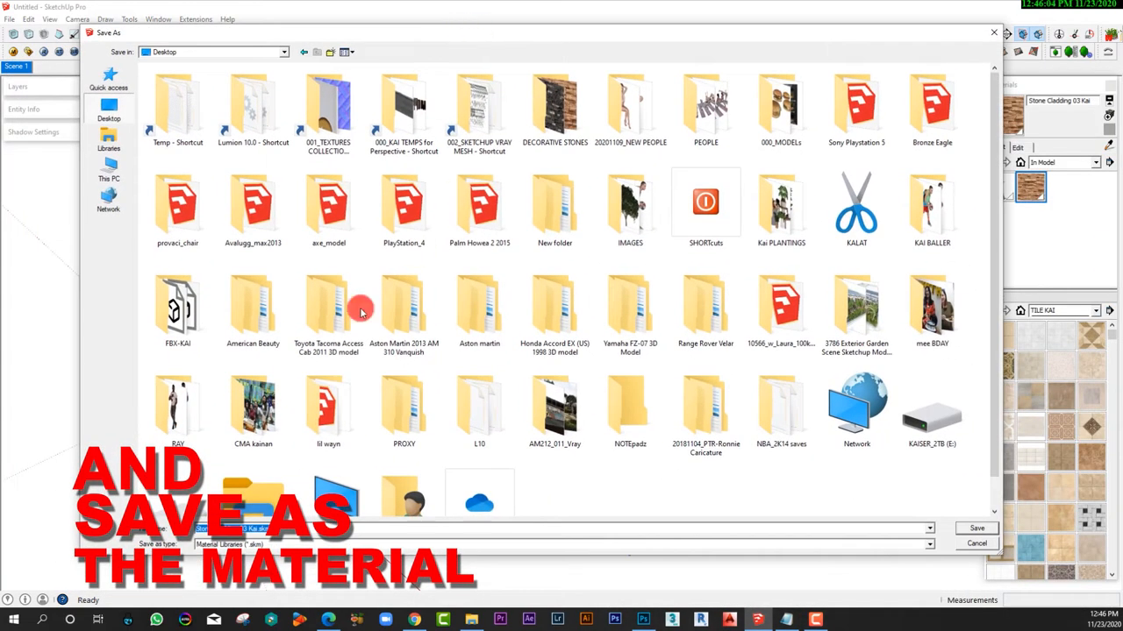
{"action": "right_click", "coordinate": [607, 489]}
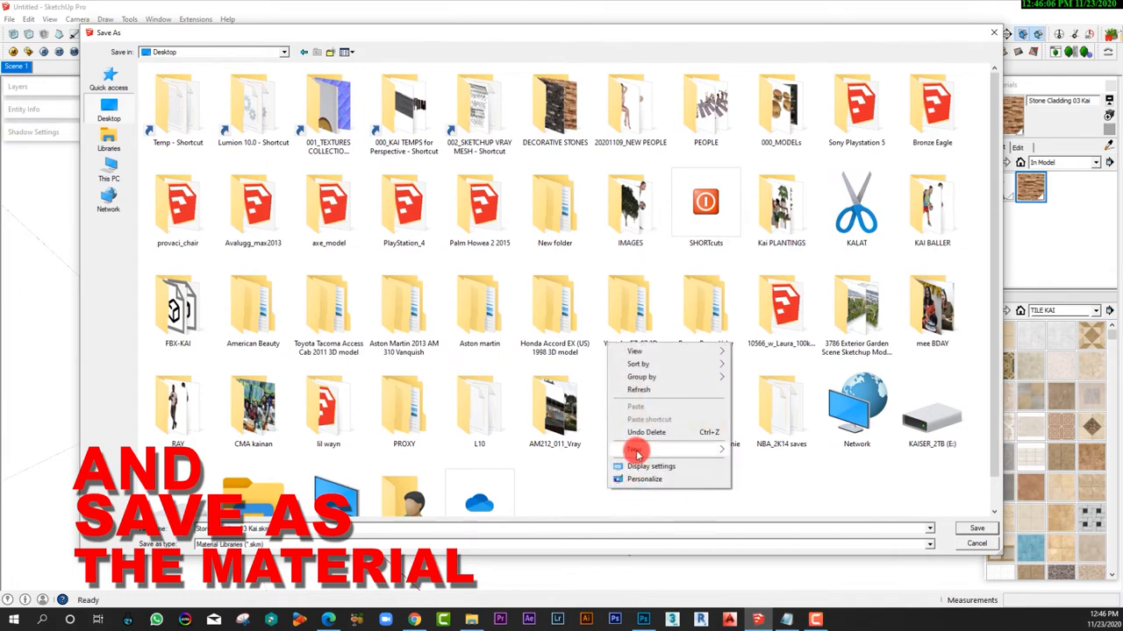
{"action": "mouse_move", "coordinate": [725, 450]}
{"action": "left_click", "coordinate": [773, 452]}
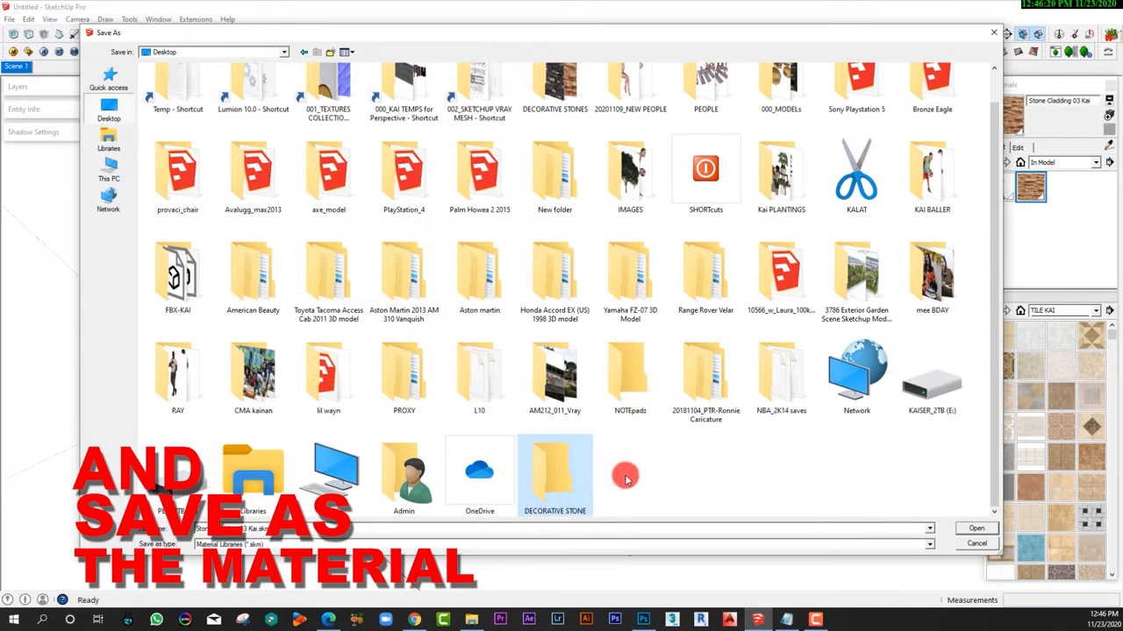
{"action": "double_click", "coordinate": [558, 474]}
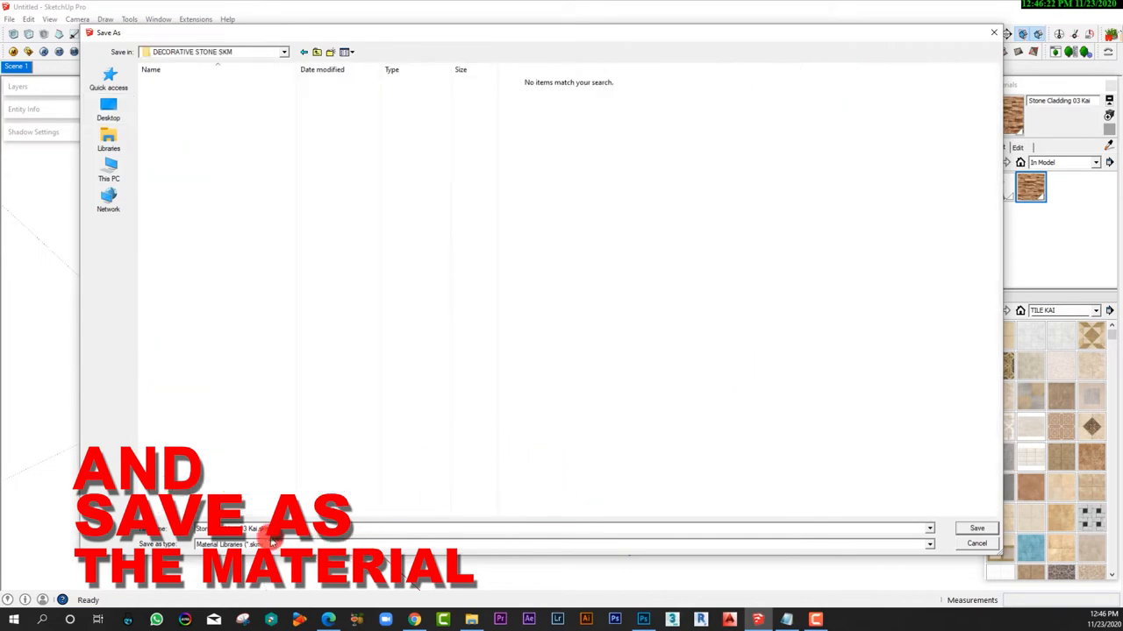
{"action": "left_click", "coordinate": [974, 530]}
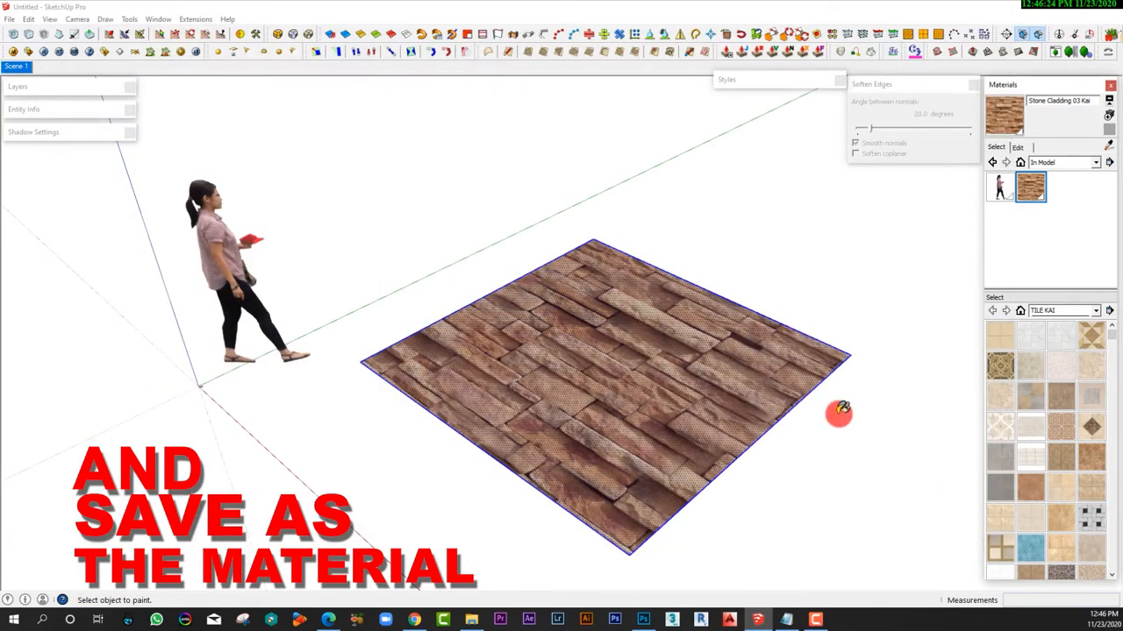
Step: Delete the textured stone face and purge unused items from the model
{"action": "middle_click_drag", "start_coordinate": [840, 411], "coordinate": [651, 378]}
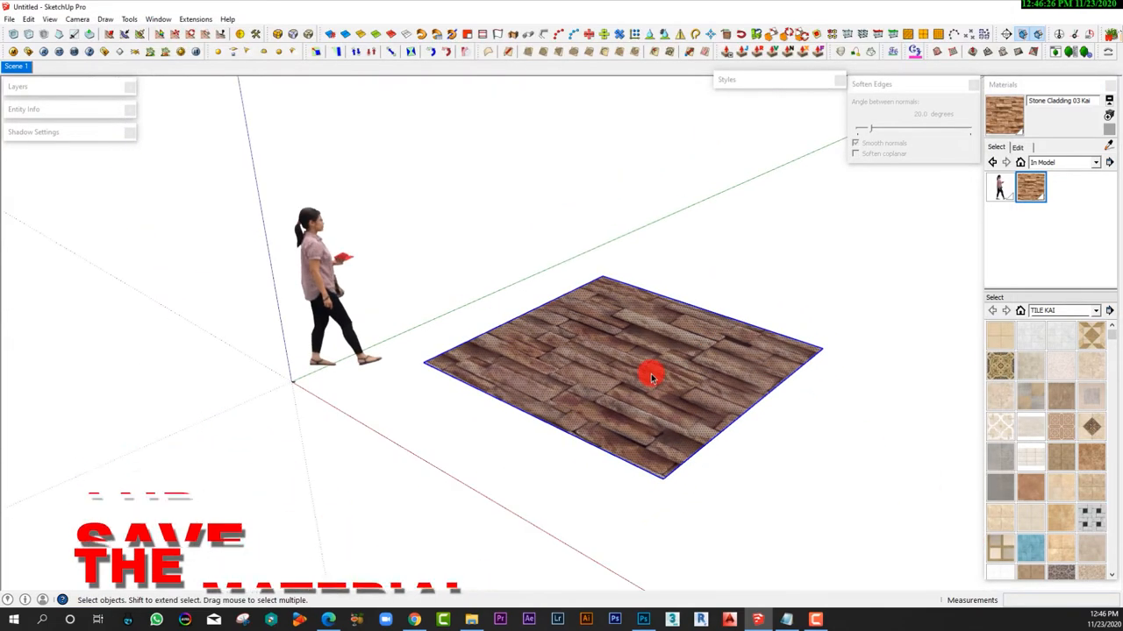
{"action": "key", "text": "Delete"}
{"action": "left_click", "coordinate": [991, 200]}
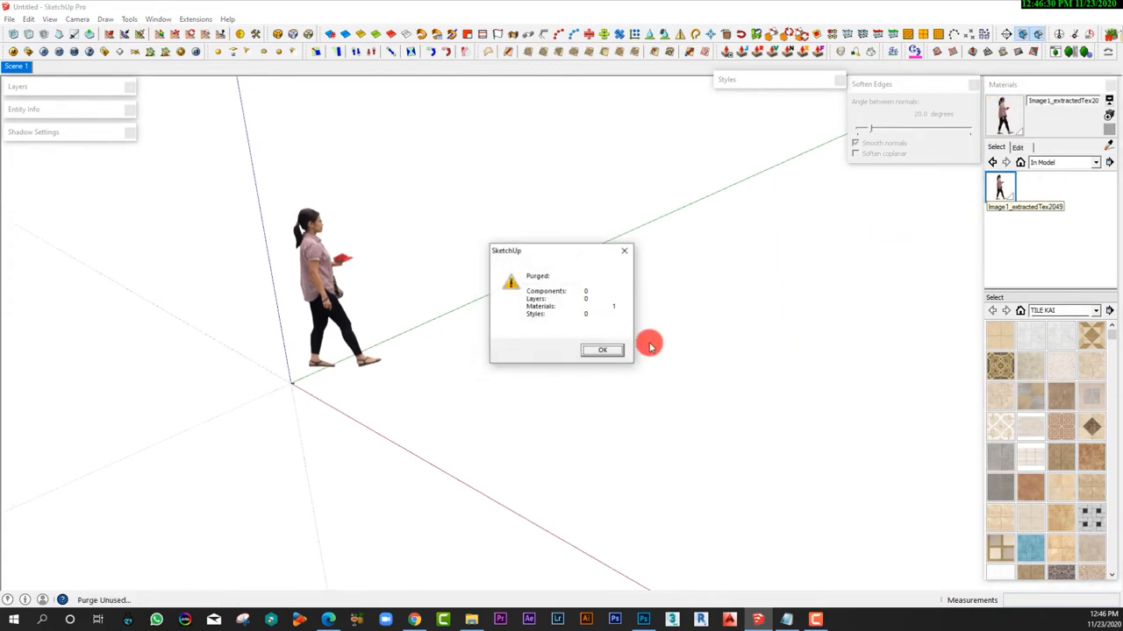
{"action": "left_click", "coordinate": [604, 353]}
{"action": "middle_click_drag", "start_coordinate": [591, 333], "coordinate": [641, 328]}
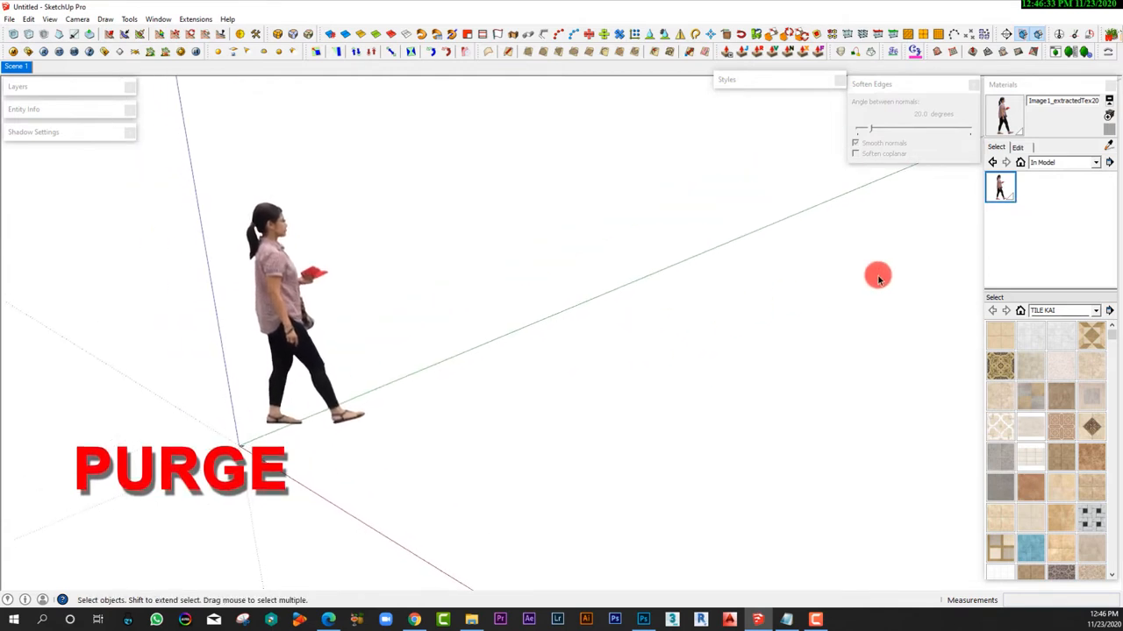
{"action": "right_click", "coordinate": [998, 193]}
{"action": "left_click", "coordinate": [993, 232]}
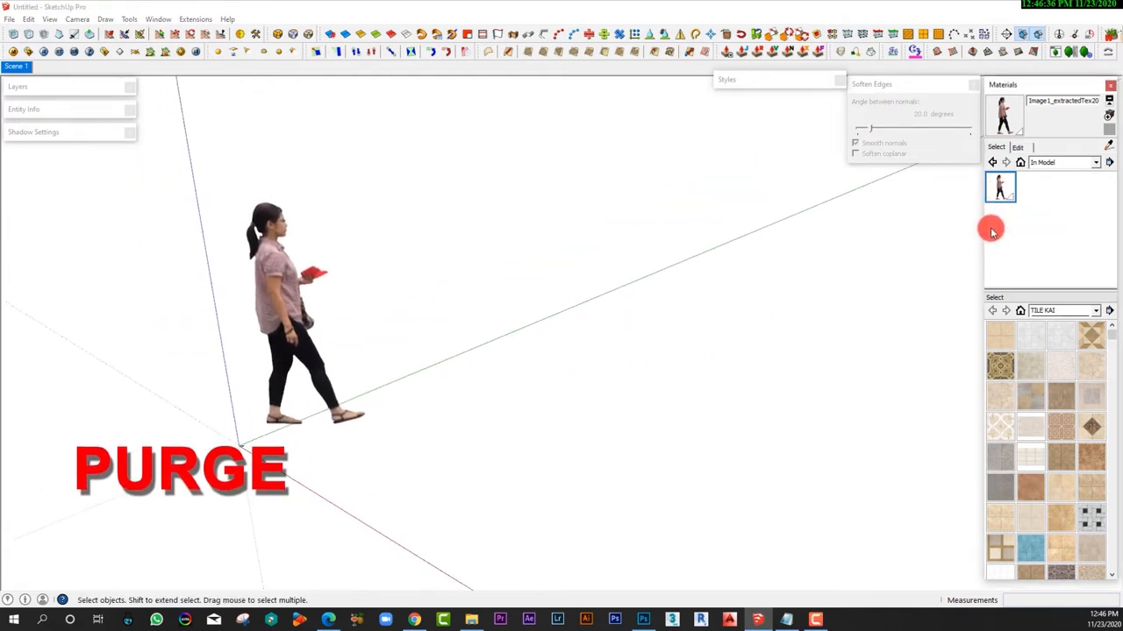
{"action": "right_click", "coordinate": [1005, 187]}
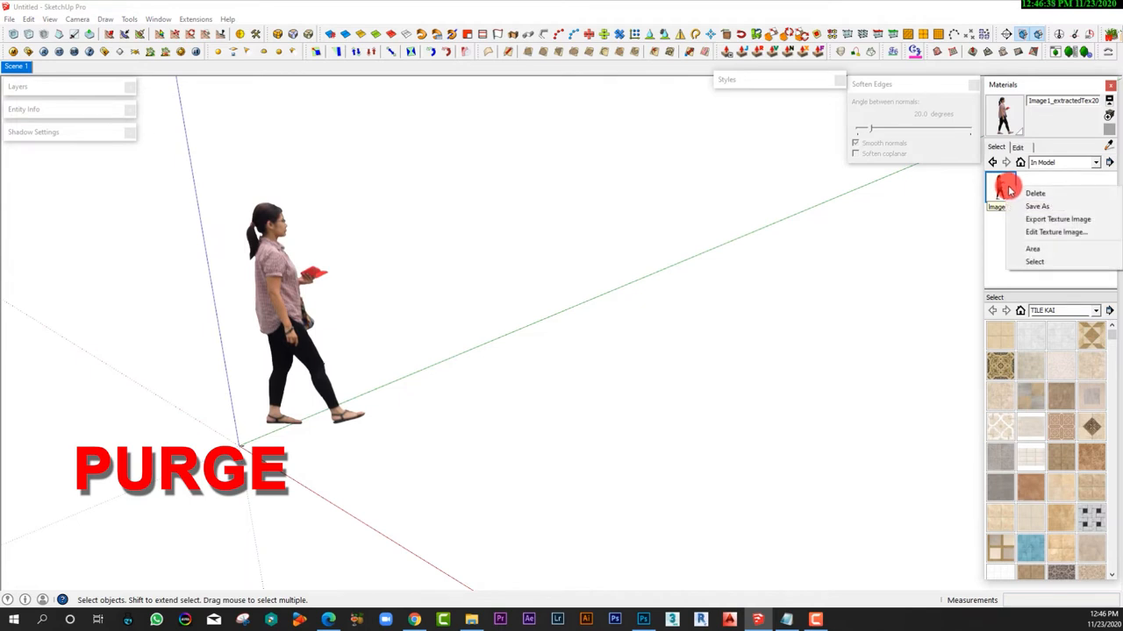
{"action": "left_click", "coordinate": [1046, 180]}
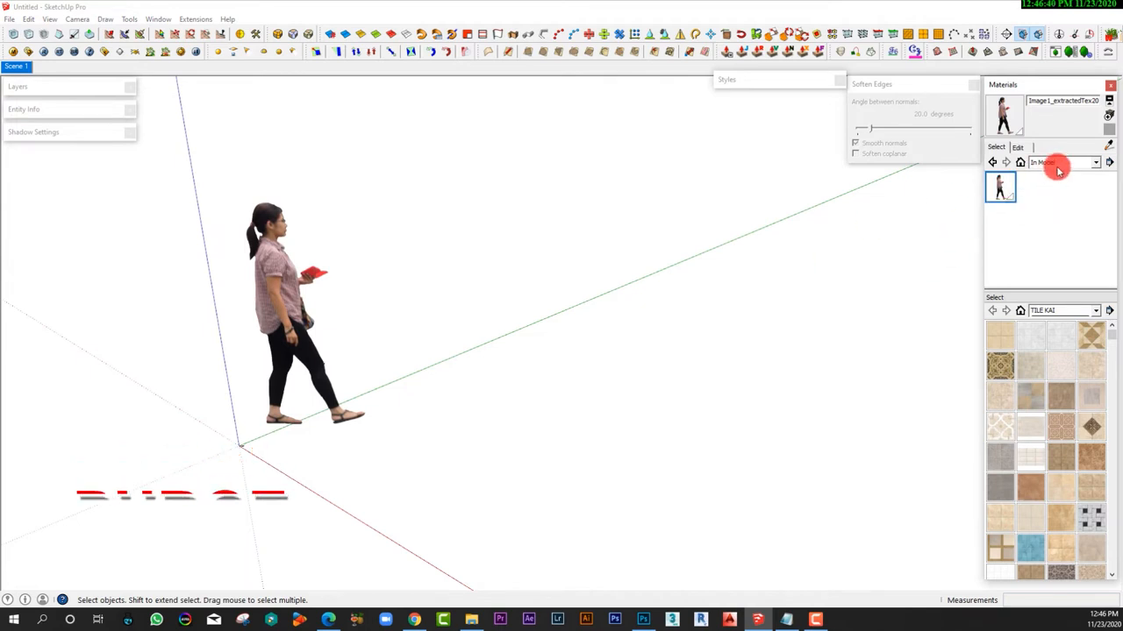
Step: Open the Desktop folder DECORATIVE STONE SKM as a material collection and pick the Stone Cladding 03 Kai material
{"action": "left_click", "coordinate": [1109, 313]}
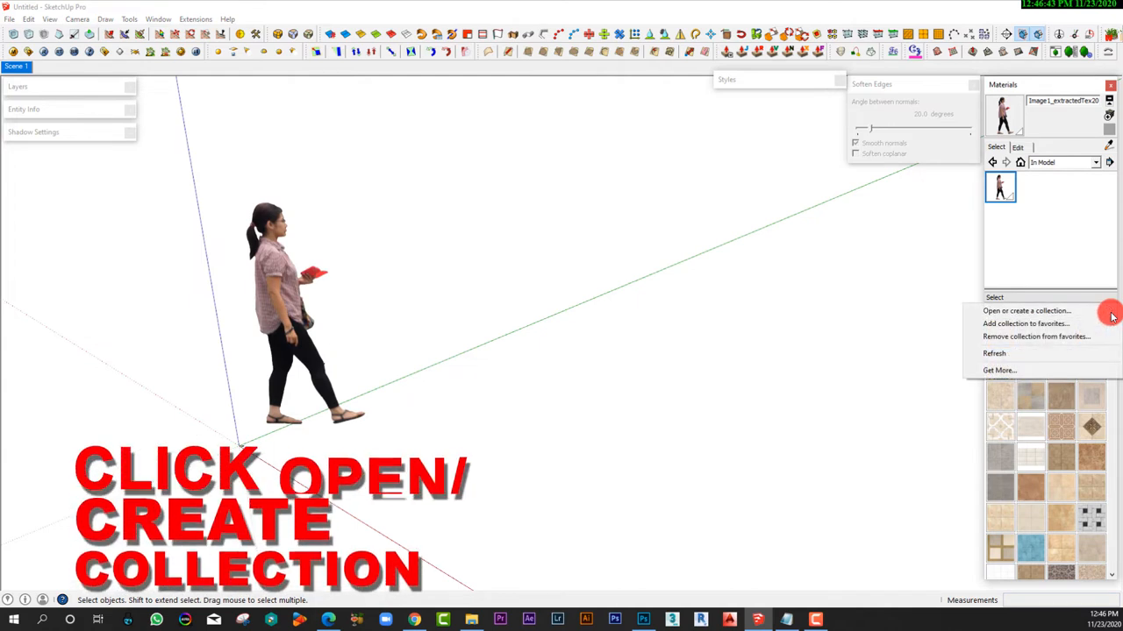
{"action": "left_click", "coordinate": [1022, 313]}
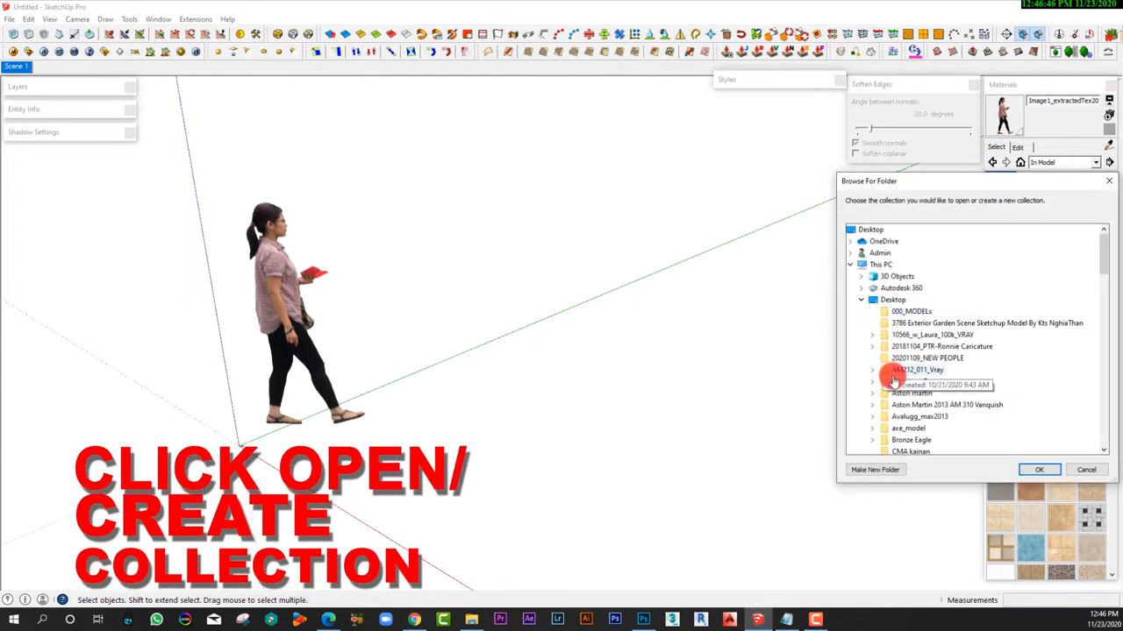
{"action": "scroll", "coordinate": [961, 370], "scroll_direction": "down", "scroll_amount": 1}
{"action": "scroll", "coordinate": [910, 370], "scroll_direction": "down", "scroll_amount": 1}
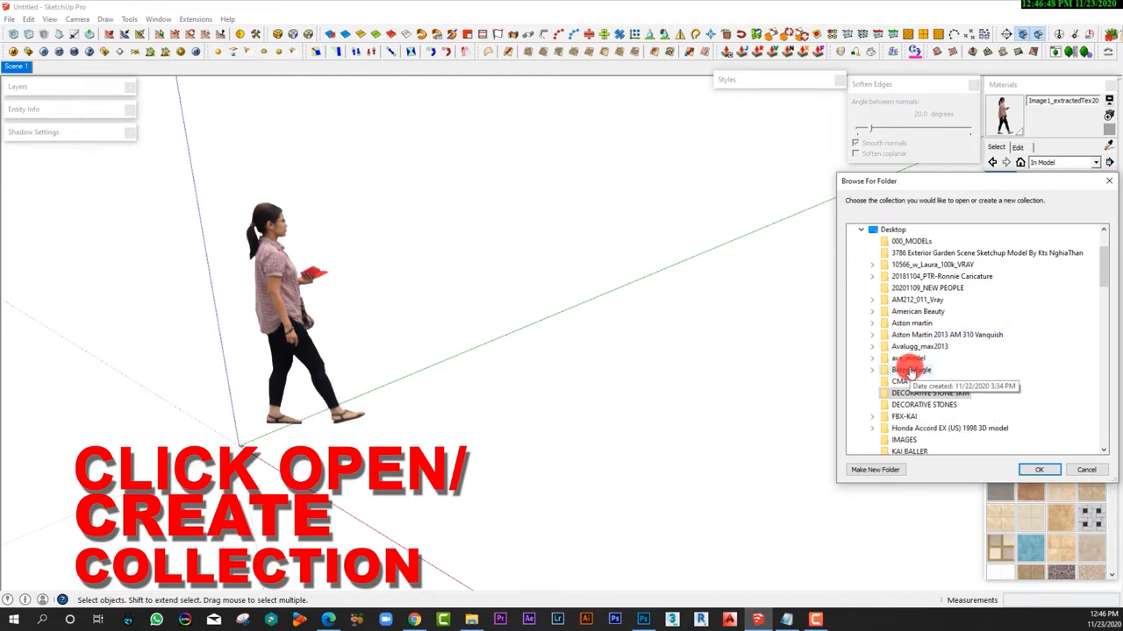
{"action": "left_click", "coordinate": [979, 395]}
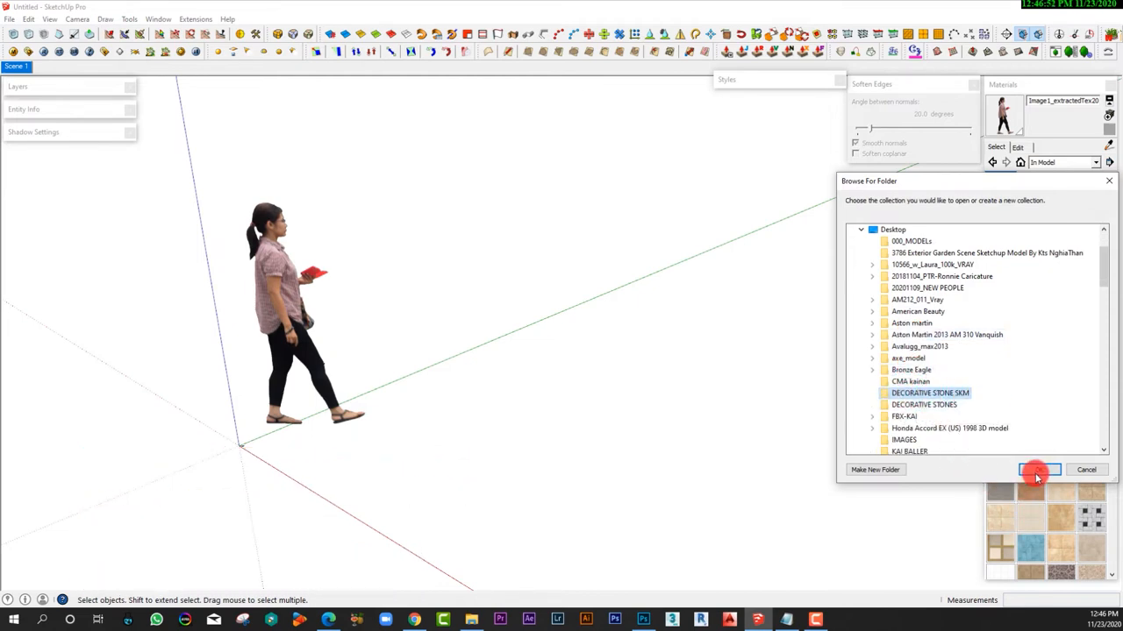
{"action": "left_click", "coordinate": [1036, 472]}
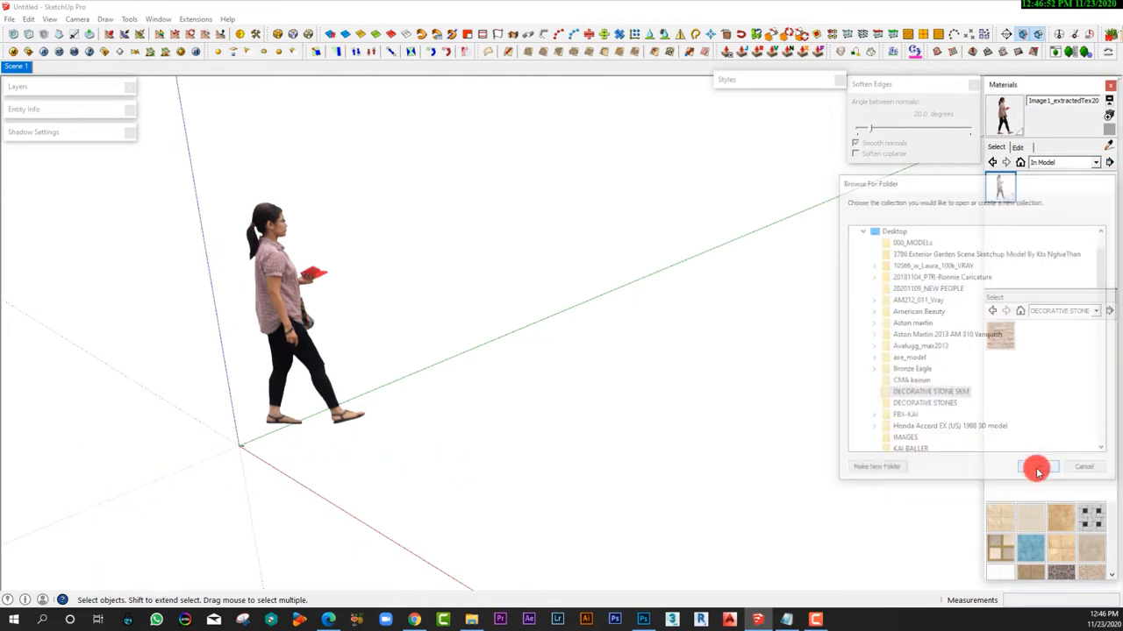
{"action": "left_click", "coordinate": [1002, 339]}
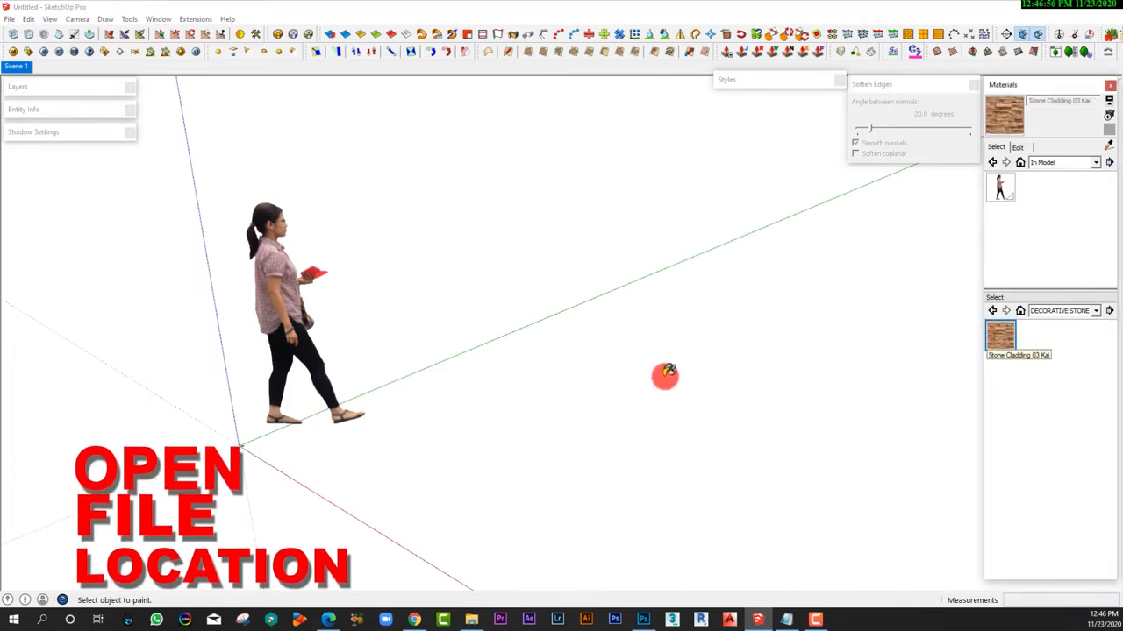
Step: Draw a rectangle of about 6148 x 7287 mm on the ground beside the figure
{"action": "middle_click_drag", "start_coordinate": [664, 376], "coordinate": [543, 354]}
{"action": "scroll", "coordinate": [543, 356], "scroll_direction": "down", "scroll_amount": 2}
{"action": "key", "text": "r"}
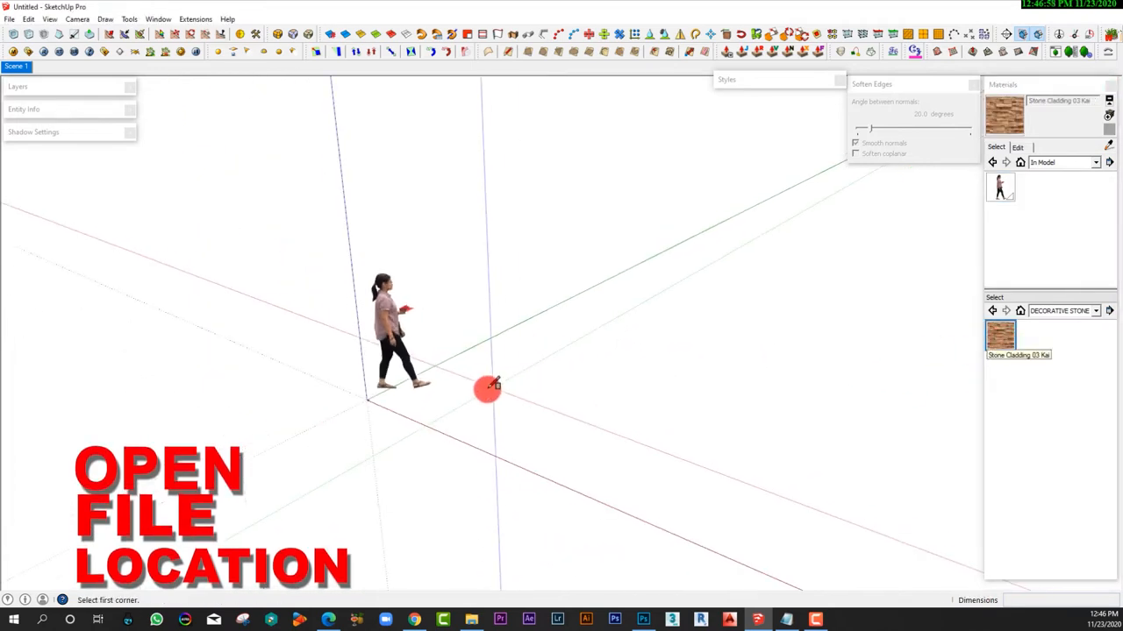
{"action": "left_click", "coordinate": [442, 401]}
{"action": "middle_click_drag", "start_coordinate": [904, 307], "coordinate": [761, 286], "text": "shift"}
{"action": "scroll", "coordinate": [762, 285], "scroll_direction": "down", "scroll_amount": 1}
{"action": "left_click", "coordinate": [889, 313]}
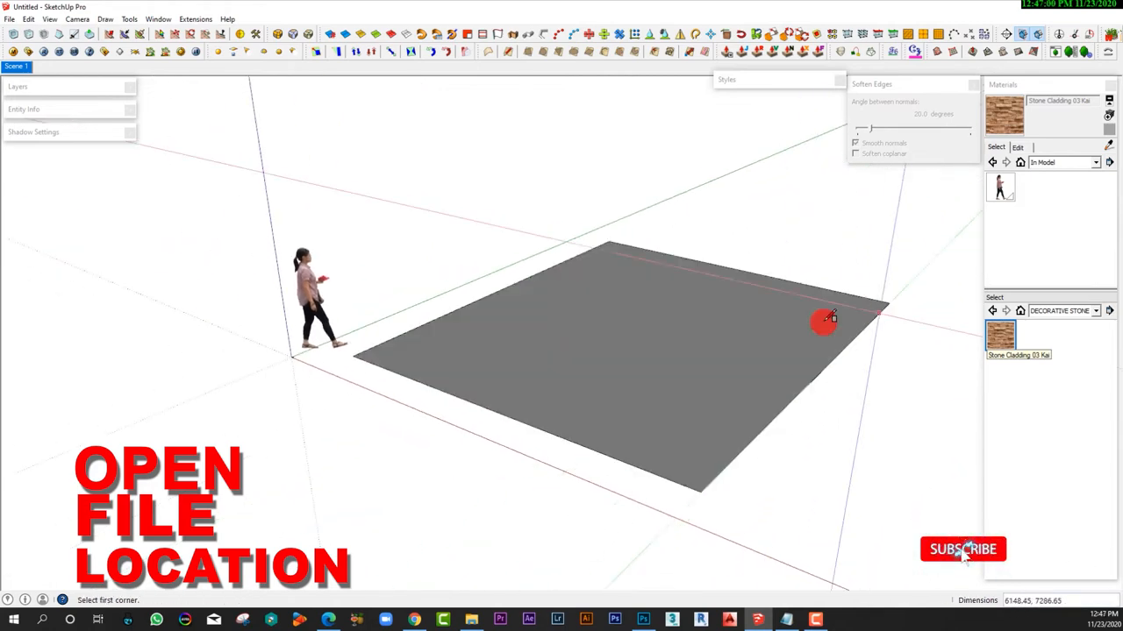
Step: Pull the rectangle up into a box much taller than the figure and group all its geometry
{"action": "scroll", "coordinate": [734, 325], "scroll_direction": "down", "scroll_amount": 2}
{"action": "key", "text": "p"}
{"action": "left_click", "coordinate": [672, 342]}
{"action": "middle_click_drag", "start_coordinate": [621, 163], "coordinate": [459, 295]}
{"action": "left_click", "coordinate": [527, 149]}
{"action": "key", "text": "space"}
{"action": "triple_click", "coordinate": [522, 268]}
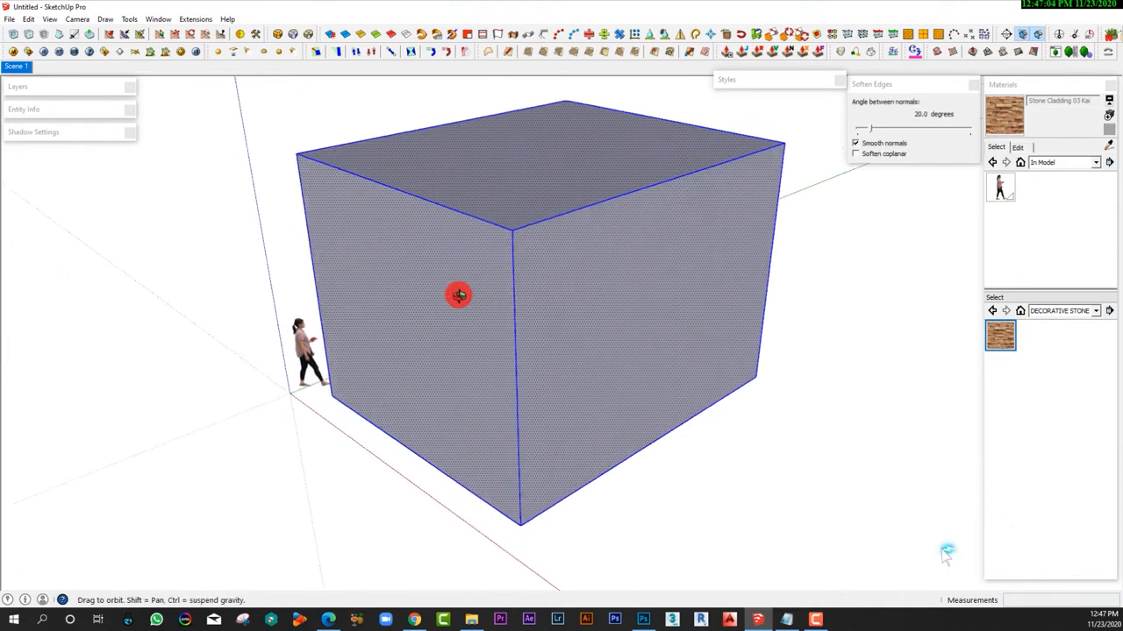
{"action": "double_click", "coordinate": [593, 296]}
{"action": "triple_click", "coordinate": [594, 296]}
Step: Paint the whole box with the Stone Cladding 03 Kai material and clear the selection
{"action": "middle_click_drag", "start_coordinate": [594, 296], "coordinate": [730, 255]}
{"action": "key", "text": "b"}
{"action": "left_click", "coordinate": [581, 292]}
{"action": "key", "text": "space"}
{"action": "left_click", "coordinate": [829, 397]}
Step: Inspect the stone texture on the box up close, and delete the front face inside the group
{"action": "mouse_move", "coordinate": [475, 361]}
{"action": "middle_mouse_down"}
{"action": "mouse_move", "coordinate": [584, 283]}
{"action": "mouse_move", "coordinate": [611, 290]}
{"action": "mouse_move", "coordinate": [514, 300]}
{"action": "mouse_move", "coordinate": [602, 310]}
{"action": "mouse_move", "coordinate": [342, 307]}
{"action": "mouse_move", "coordinate": [536, 281]}
{"action": "mouse_move", "coordinate": [426, 321]}
{"action": "mouse_move", "coordinate": [408, 383]}
{"action": "mouse_move", "coordinate": [413, 308]}
{"action": "mouse_move", "coordinate": [664, 301]}
{"action": "mouse_move", "coordinate": [439, 351]}
{"action": "mouse_move", "coordinate": [641, 313]}
{"action": "mouse_move", "coordinate": [527, 329]}
{"action": "mouse_move", "coordinate": [647, 346]}
{"action": "mouse_move", "coordinate": [444, 418]}
{"action": "mouse_move", "coordinate": [559, 353]}
{"action": "middle_mouse_up"}
{"action": "scroll", "coordinate": [301, 341], "scroll_direction": "up", "scroll_amount": 3}
{"action": "middle_click_drag", "start_coordinate": [301, 341], "coordinate": [376, 306]}
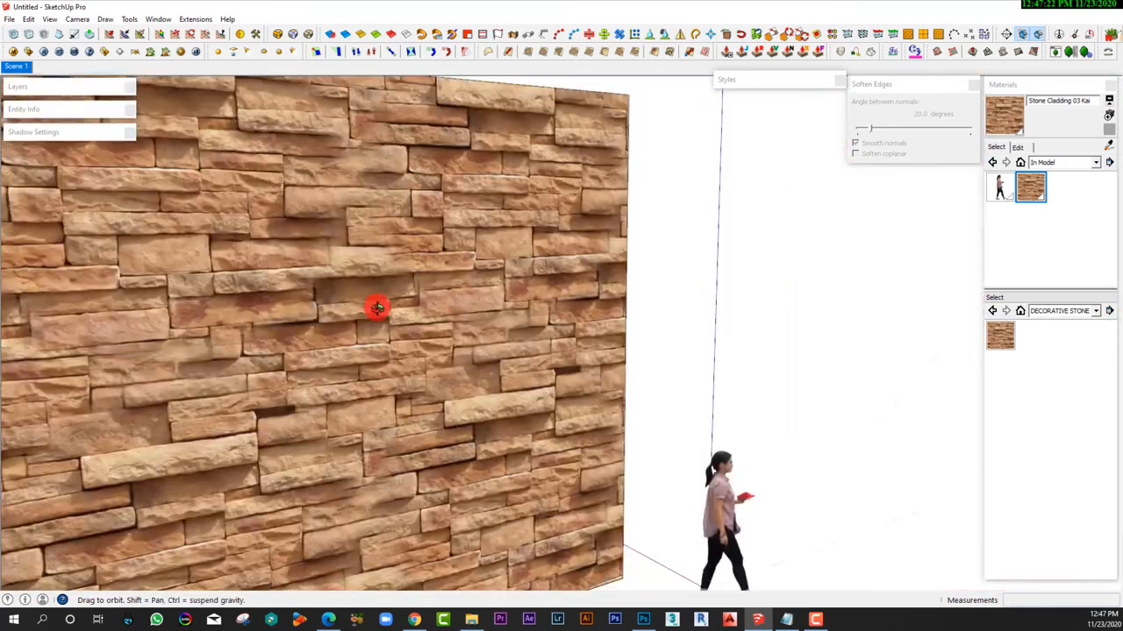
{"action": "scroll", "coordinate": [444, 308], "scroll_direction": "up", "scroll_amount": 2}
{"action": "middle_click_drag", "start_coordinate": [444, 308], "coordinate": [455, 346]}
{"action": "left_click", "coordinate": [618, 341]}
{"action": "left_click", "coordinate": [465, 338]}
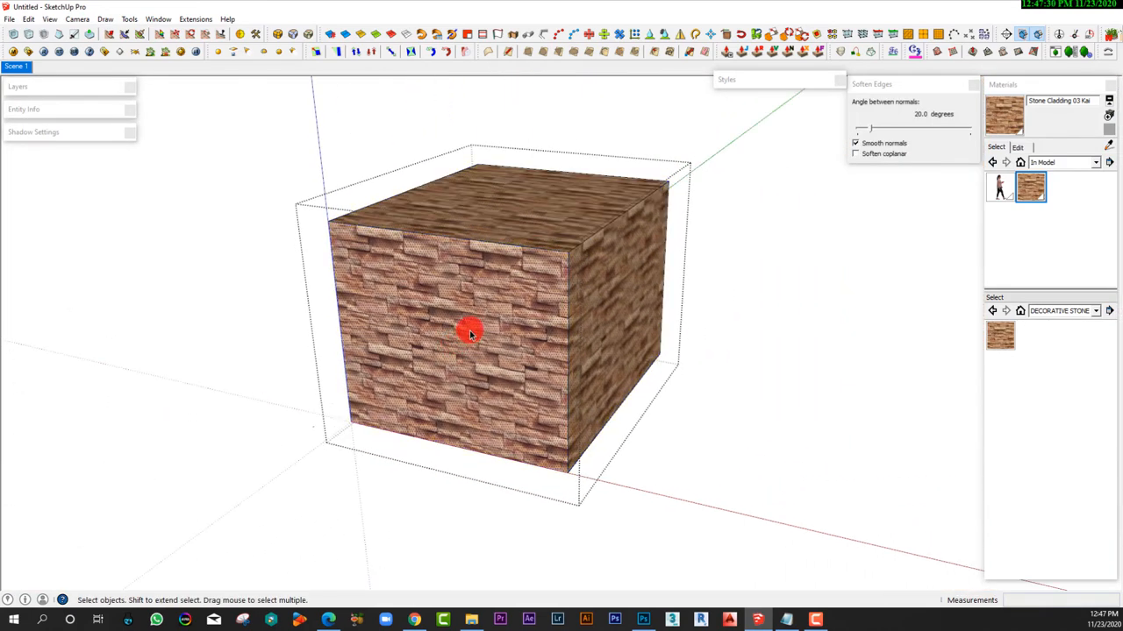
{"action": "key", "text": "Delete"}
Step: Select all remaining geometry of the open box and paint its interior faces with Stone Cladding 03 Kai using the FredoTools ThruPaint tool
{"action": "middle_click_drag", "start_coordinate": [744, 436], "coordinate": [608, 314]}
{"action": "left_click", "coordinate": [601, 245]}
{"action": "left_click", "coordinate": [602, 245]}
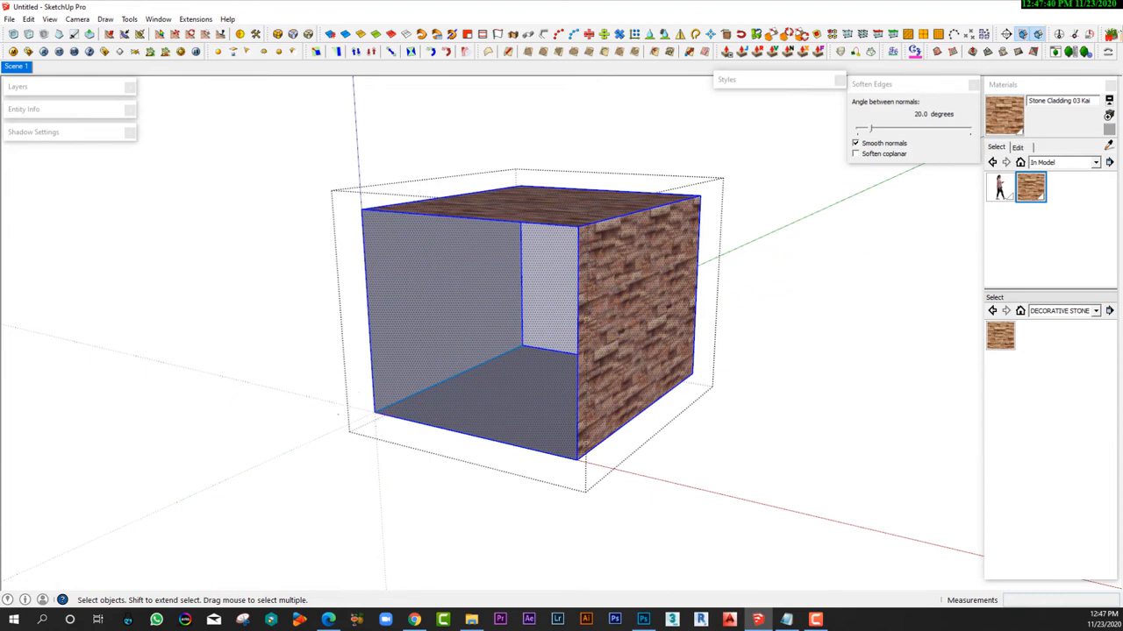
{"action": "key", "text": "F9"}
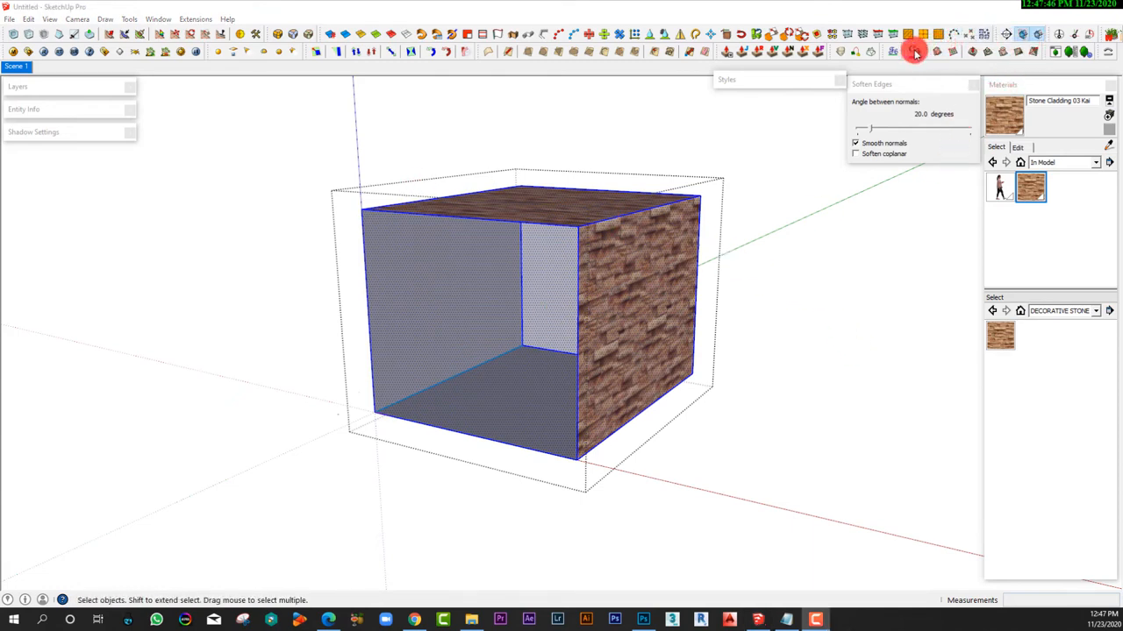
{"action": "left_click", "coordinate": [891, 54]}
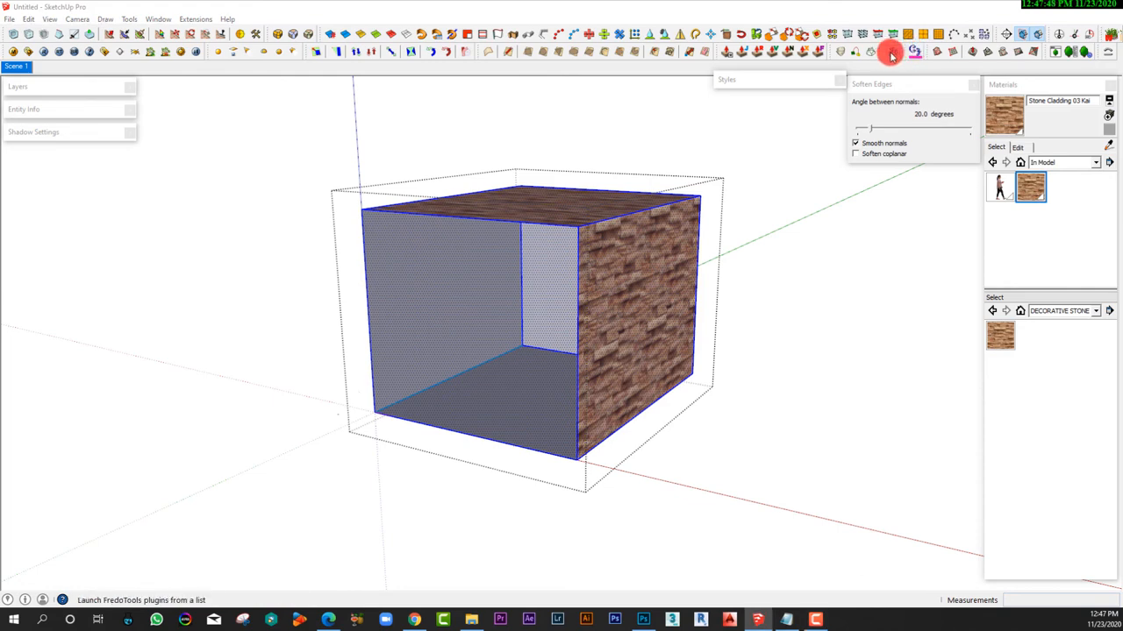
{"action": "left_click_drag", "start_coordinate": [810, 176], "coordinate": [800, 203]}
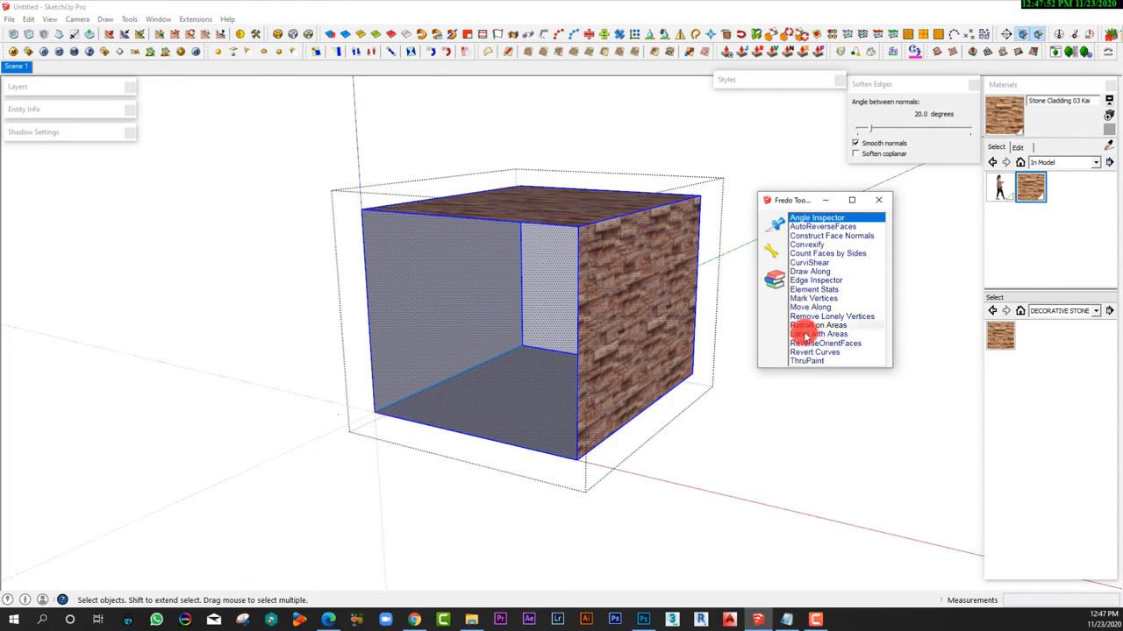
{"action": "double_click", "coordinate": [806, 361]}
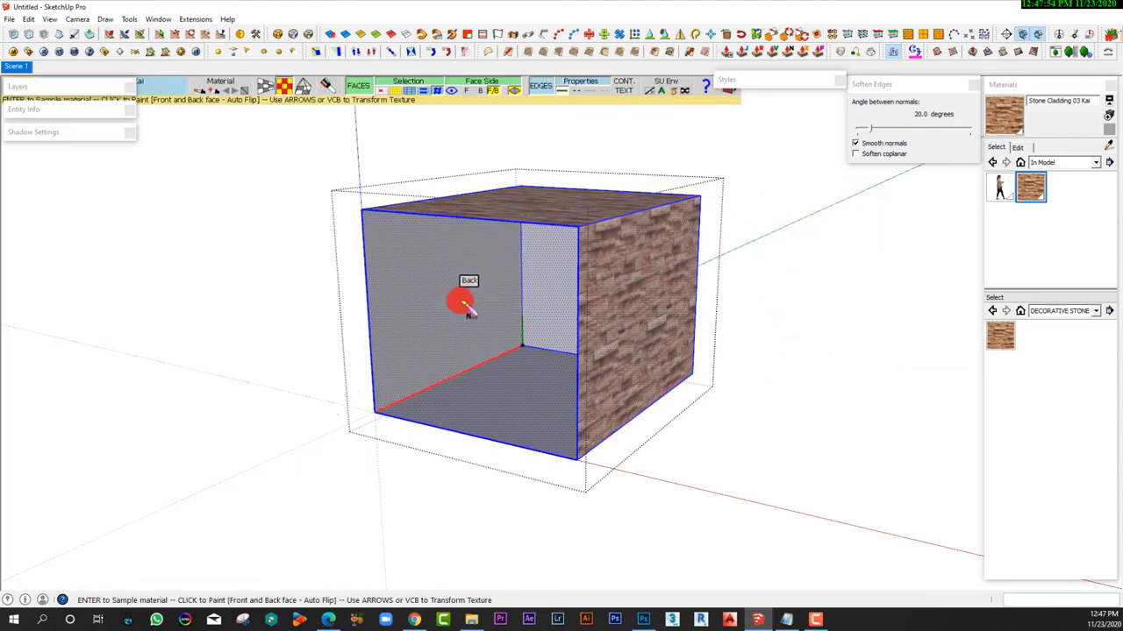
{"action": "left_click", "coordinate": [542, 305]}
{"action": "mouse_move", "coordinate": [456, 368]}
{"action": "middle_mouse_down"}
{"action": "mouse_move", "coordinate": [701, 345]}
{"action": "mouse_move", "coordinate": [483, 319]}
{"action": "mouse_move", "coordinate": [554, 324]}
{"action": "mouse_move", "coordinate": [477, 349]}
{"action": "middle_mouse_up"}
{"action": "left_click", "coordinate": [796, 490]}
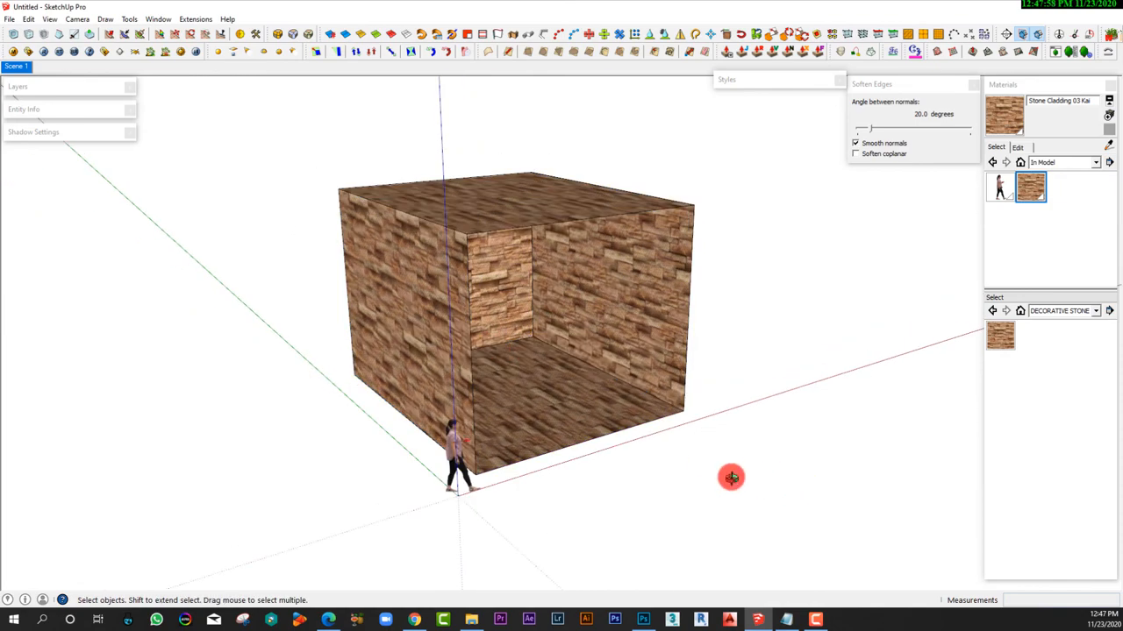
{"action": "middle_click_drag", "start_coordinate": [731, 476], "coordinate": [589, 439]}
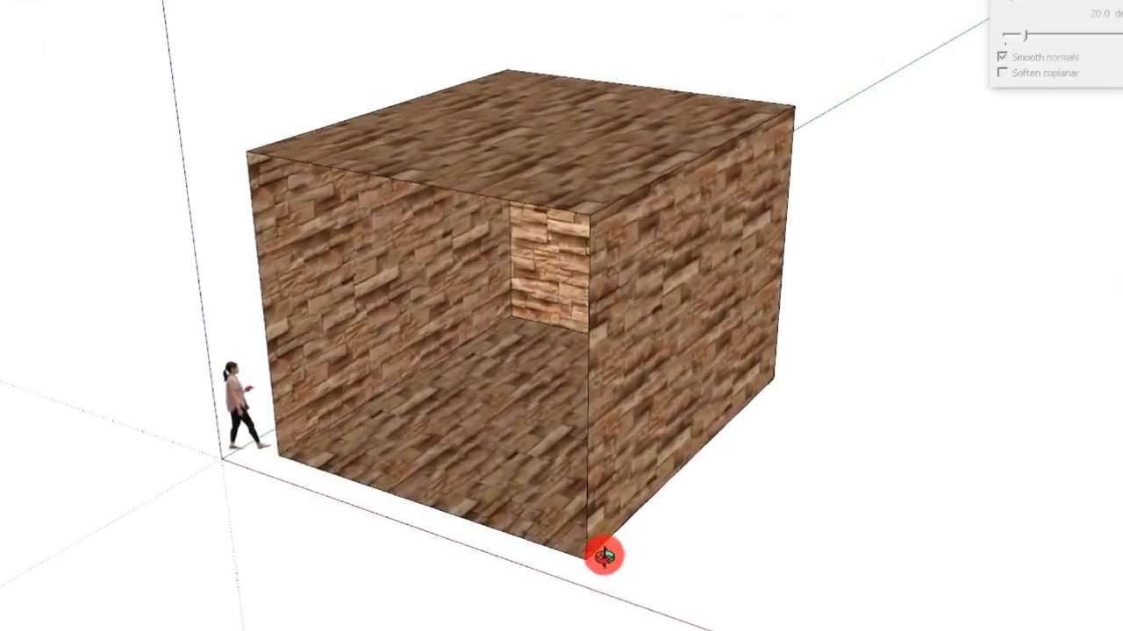